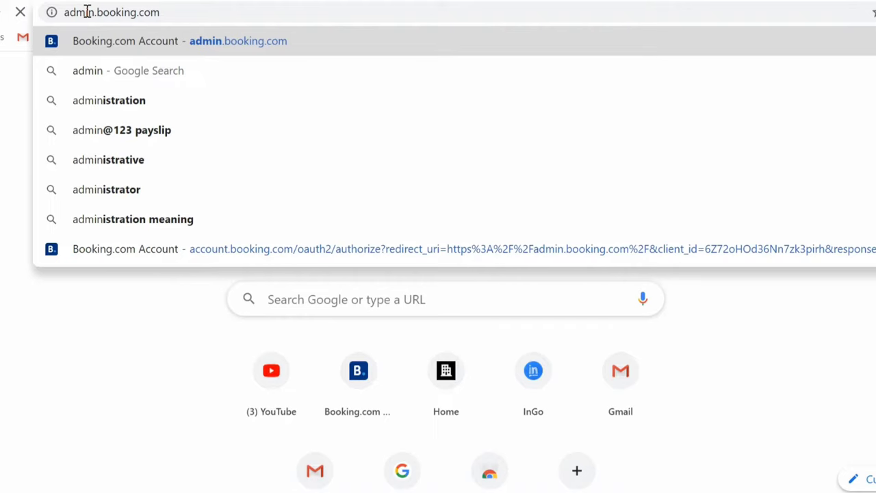
Open the admin.booking.com sign-in page and try to continue with the prefilled username.
{"action": "key", "text": "Return"}
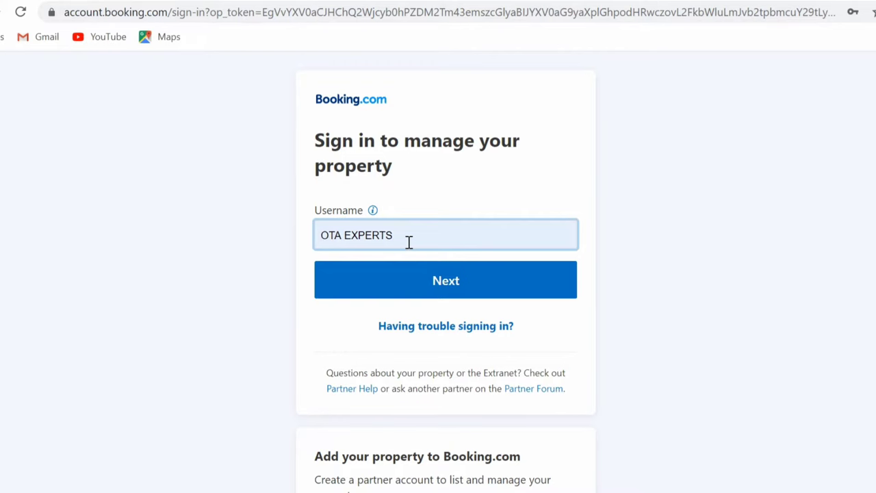
{"action": "left_click", "coordinate": [442, 283]}
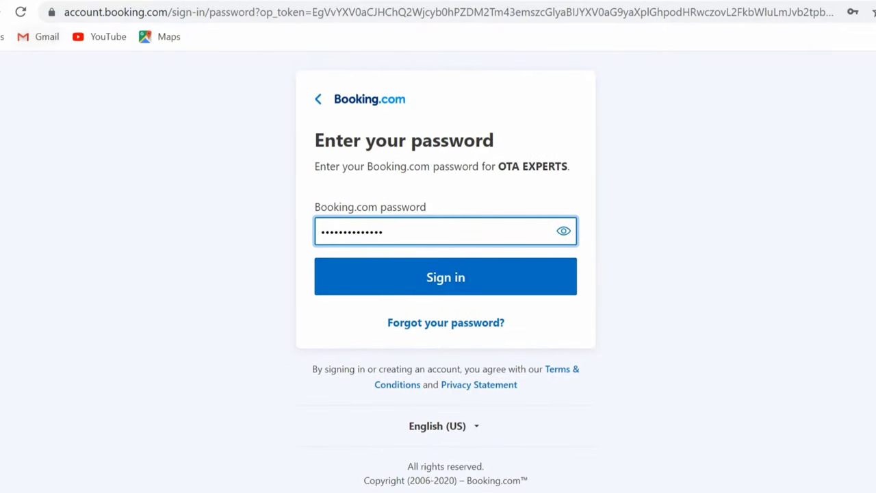
{"action": "key", "text": "alt+Left"}
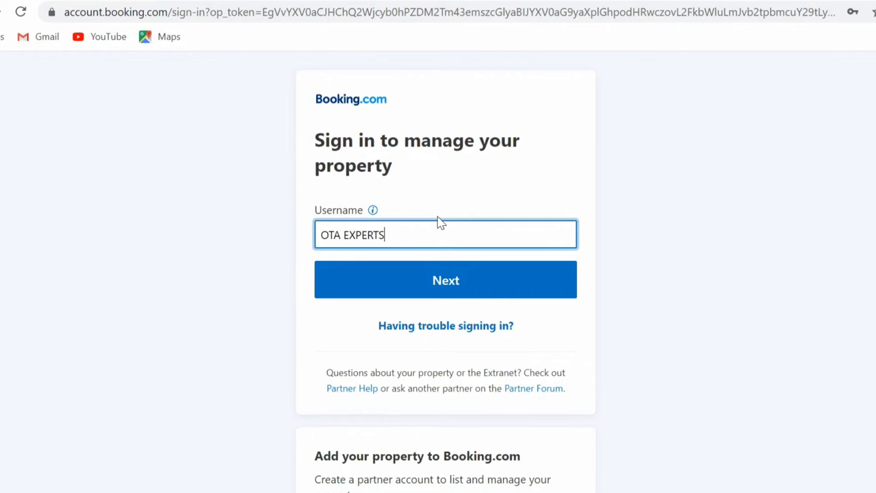
Replace the username with the saved property account login and sign in using its saved account password.
{"action": "key", "text": "BackSpace"}
{"action": "key", "text": "BackSpace"}
{"action": "key", "text": "BackSpace"}
{"action": "key", "text": "BackSpace"}
{"action": "key", "text": "BackSpace"}
{"action": "key", "text": "BackSpace"}
{"action": "key", "text": "BackSpace"}
{"action": "key", "text": "BackSpace"}
{"action": "key", "text": "BackSpace"}
{"action": "key", "text": "BackSpace"}
{"action": "key", "text": "BackSpace"}
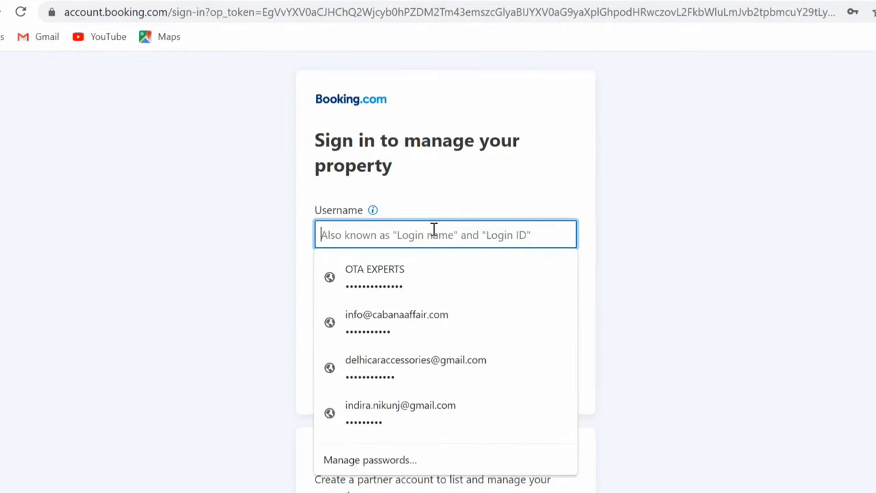
{"action": "left_click", "coordinate": [399, 327]}
{"action": "left_click", "coordinate": [448, 281]}
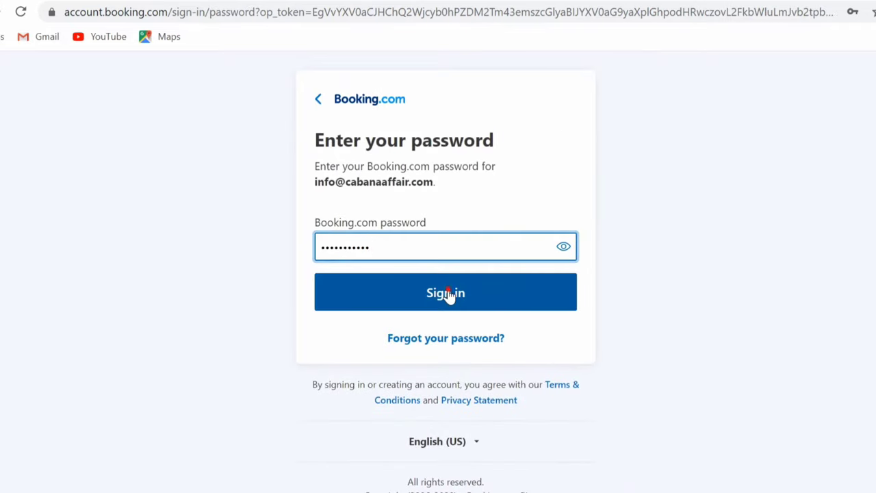
{"action": "left_click", "coordinate": [447, 293]}
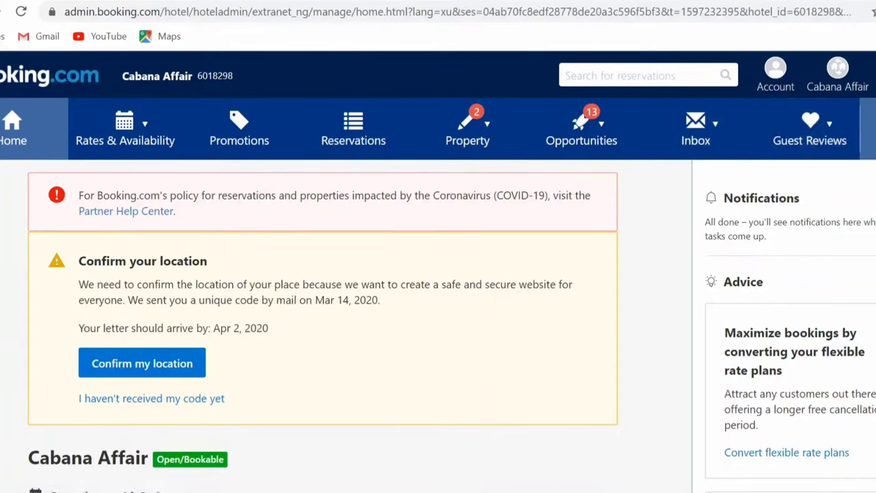
Review the extranet's navigation sections and the home page's reservations overview, latest bookings, messages, recent reviews and advice.
{"action": "scroll", "coordinate": [438, 129], "scroll_direction": "right", "scroll_amount": 3}
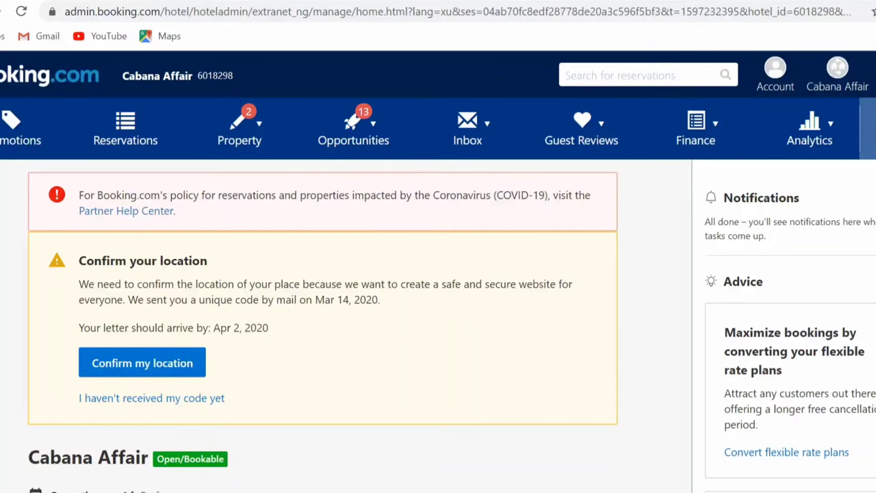
{"action": "left_click", "coordinate": [10, 129]}
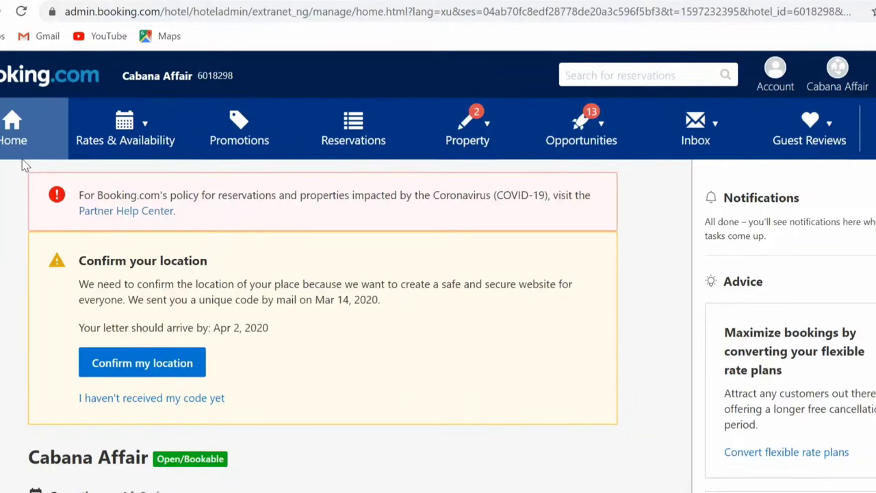
{"action": "scroll", "coordinate": [564, 320], "scroll_direction": "down", "scroll_amount": 4}
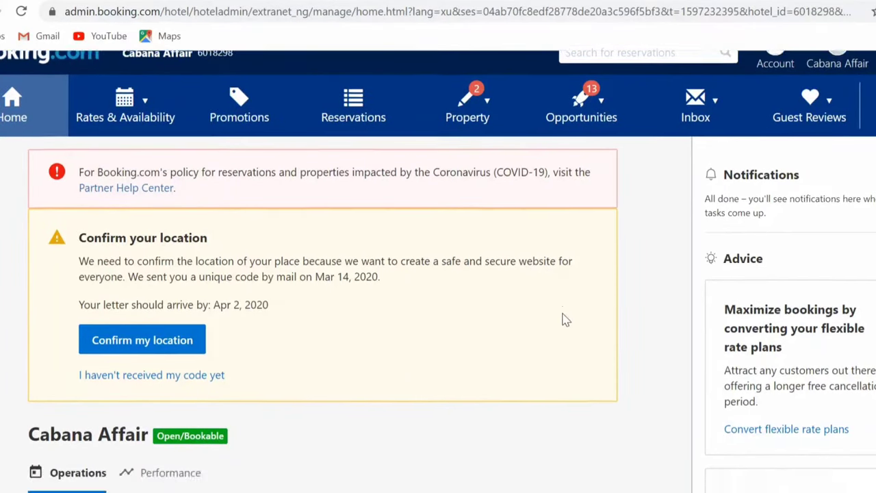
{"action": "scroll", "coordinate": [565, 320], "scroll_direction": "down", "scroll_amount": 8}
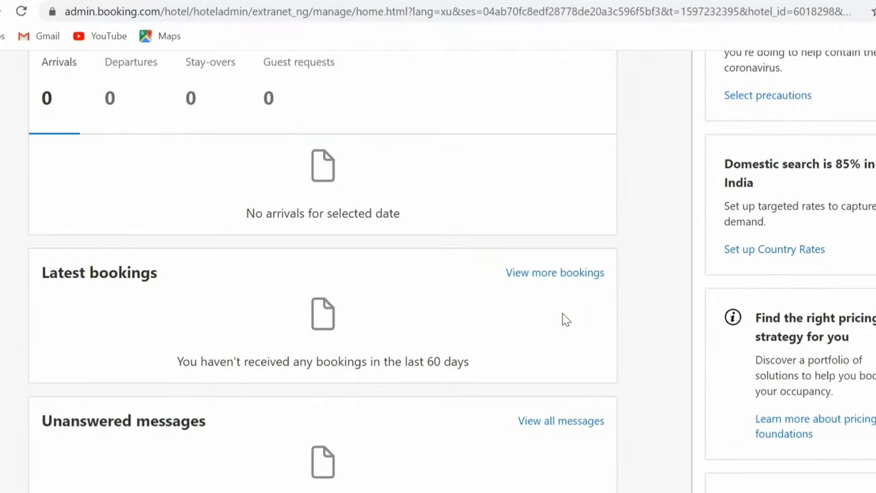
{"action": "scroll", "coordinate": [564, 319], "scroll_direction": "down", "scroll_amount": 4}
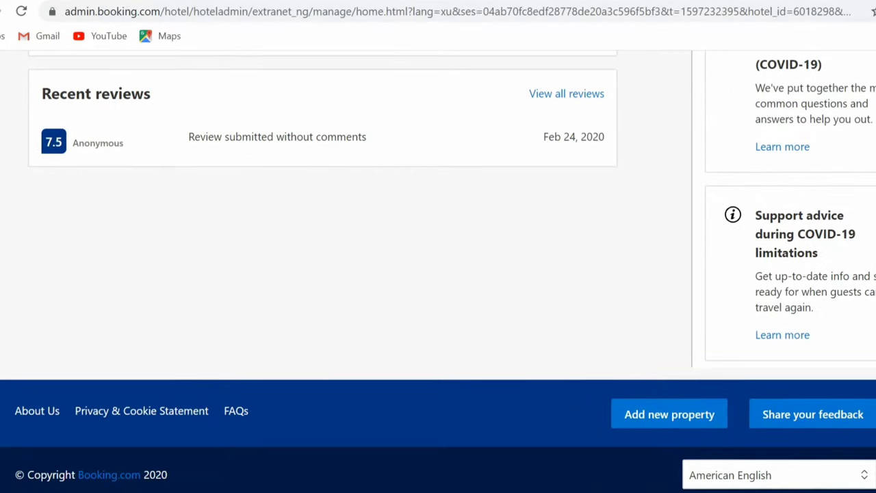
{"action": "scroll", "coordinate": [564, 320], "scroll_direction": "up", "scroll_amount": 15}
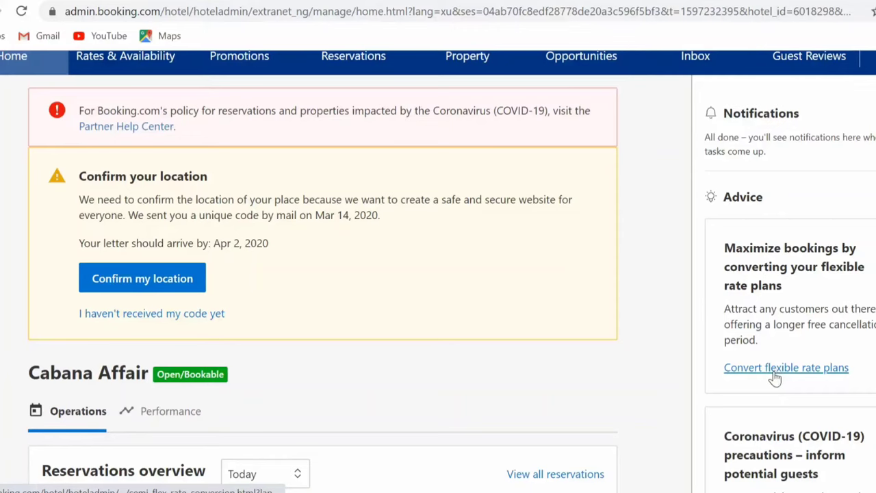
{"action": "scroll", "coordinate": [855, 366], "scroll_direction": "up", "scroll_amount": 1}
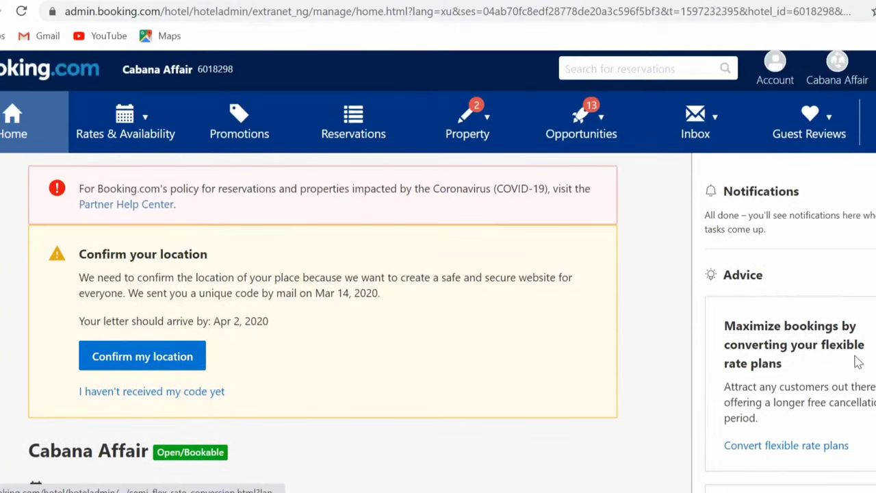
Open the Coronavirus precautions advice from the home page and look over the fine print, room and property descriptions.
{"action": "scroll", "coordinate": [857, 362], "scroll_direction": "down", "scroll_amount": 3}
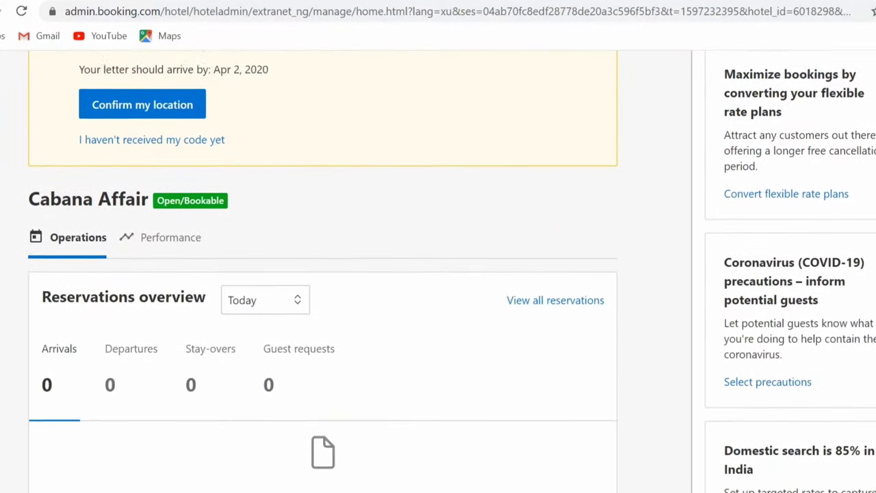
{"action": "scroll", "coordinate": [858, 363], "scroll_direction": "down", "scroll_amount": 2}
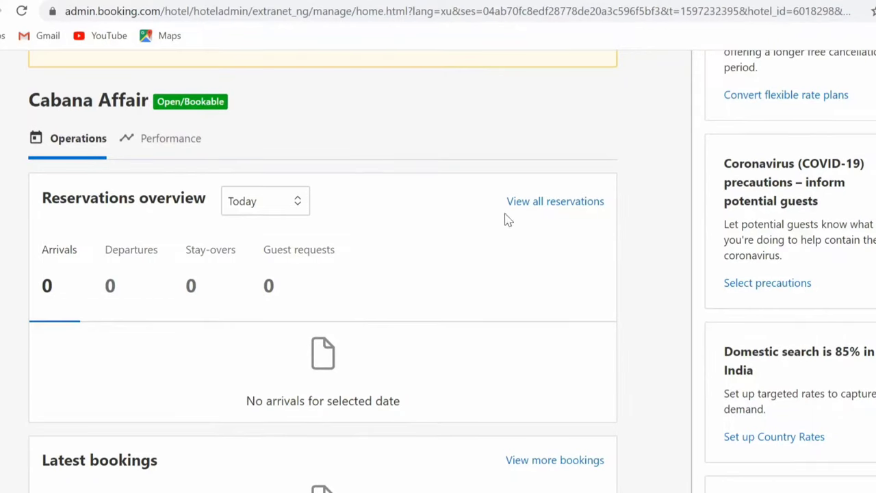
{"action": "left_click", "coordinate": [752, 285]}
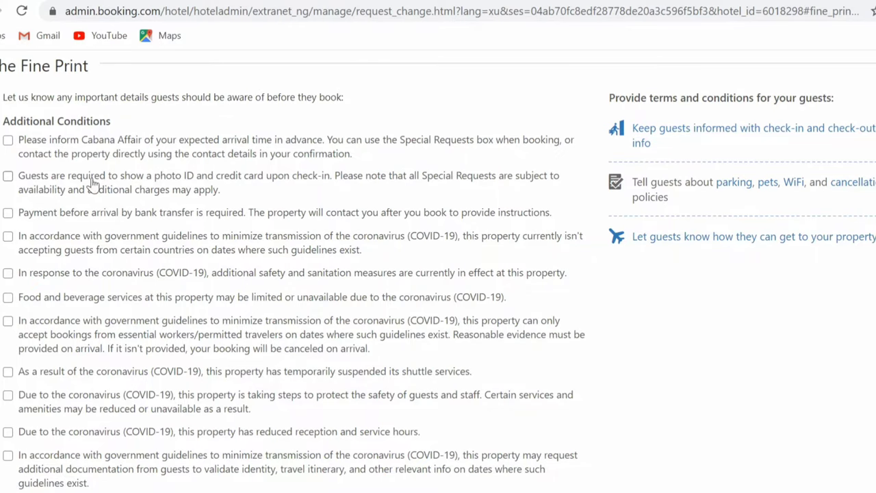
{"action": "scroll", "coordinate": [438, 269], "scroll_direction": "up", "scroll_amount": 15}
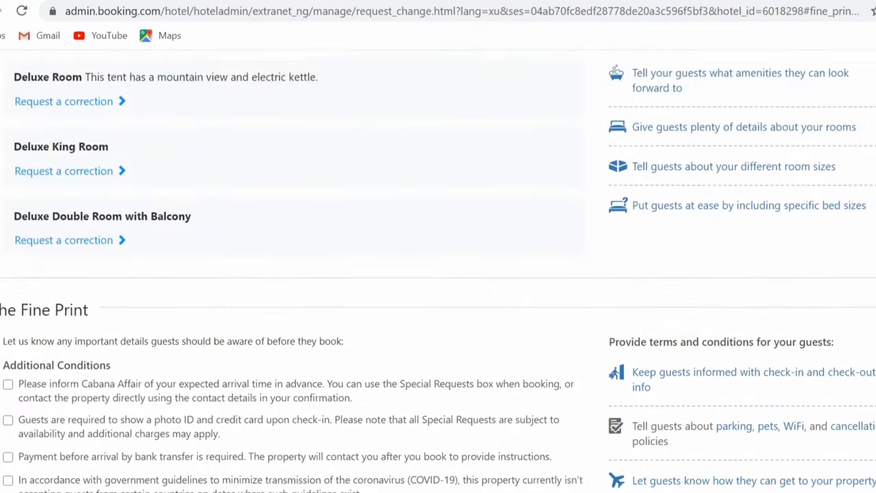
{"action": "scroll", "coordinate": [438, 269], "scroll_direction": "up", "scroll_amount": 3}
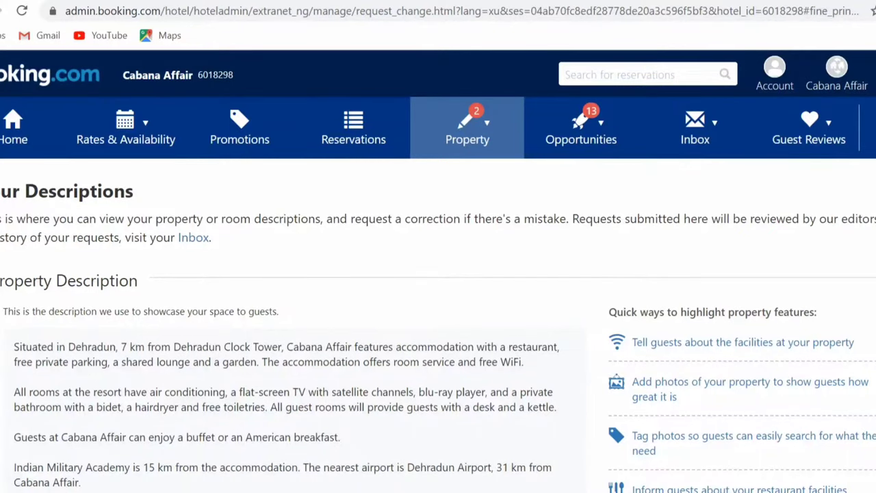
Open the property's Health & safety page, review the safety, physical distancing and cleanliness answers, and save them.
{"action": "left_click", "coordinate": [465, 147]}
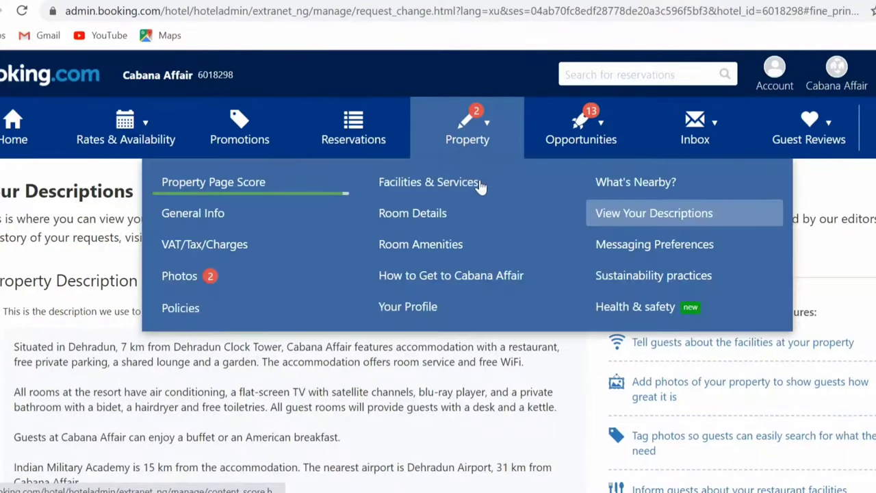
{"action": "left_click", "coordinate": [616, 314]}
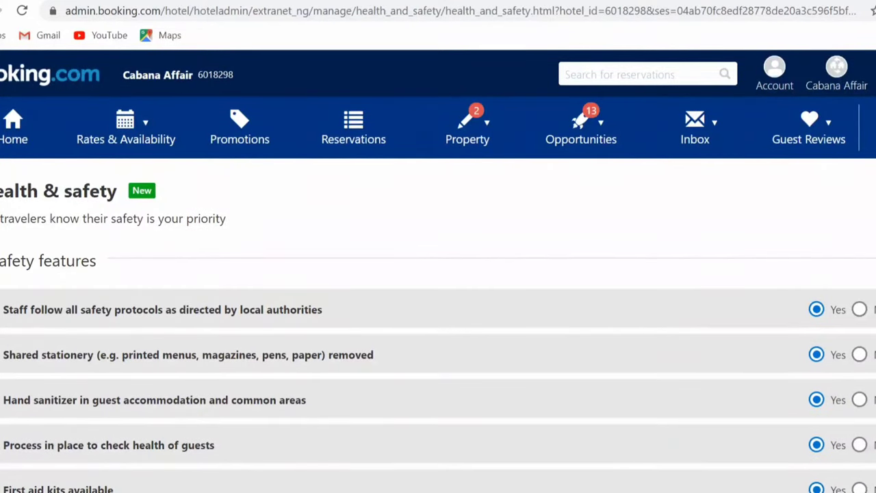
{"action": "scroll", "coordinate": [438, 274], "scroll_direction": "down", "scroll_amount": 3}
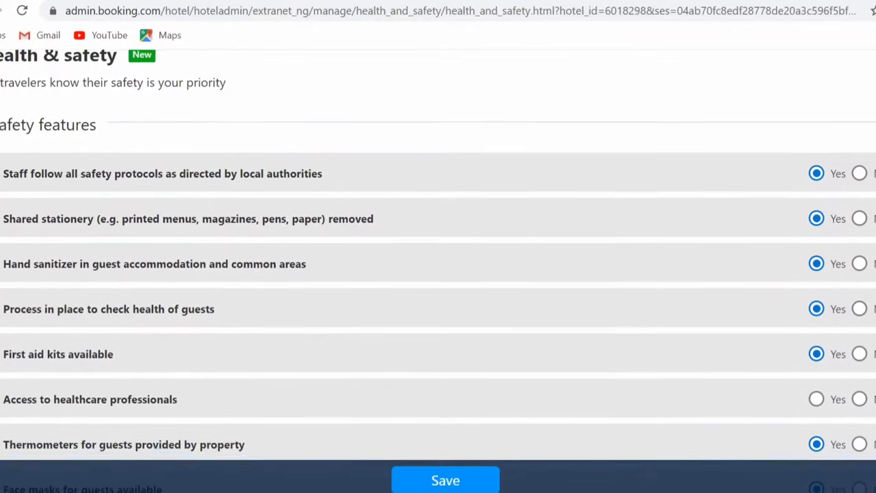
{"action": "scroll", "coordinate": [438, 274], "scroll_direction": "down", "scroll_amount": 2}
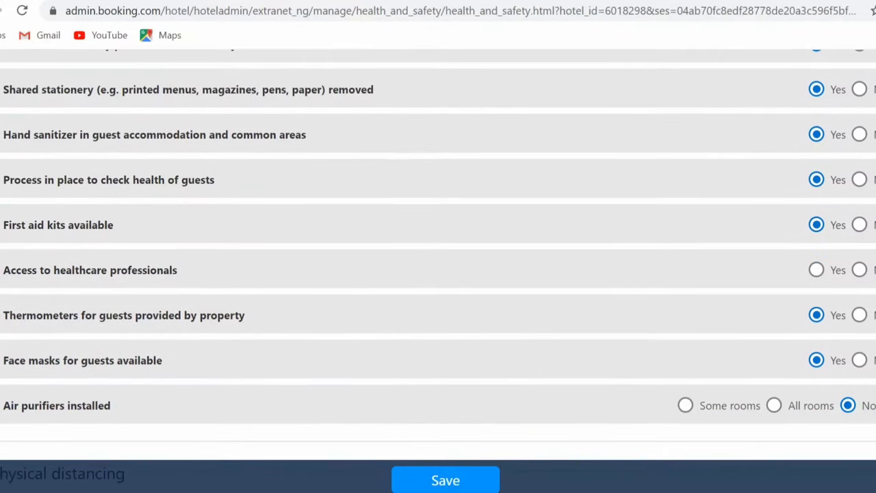
{"action": "scroll", "coordinate": [438, 274], "scroll_direction": "down", "scroll_amount": 2}
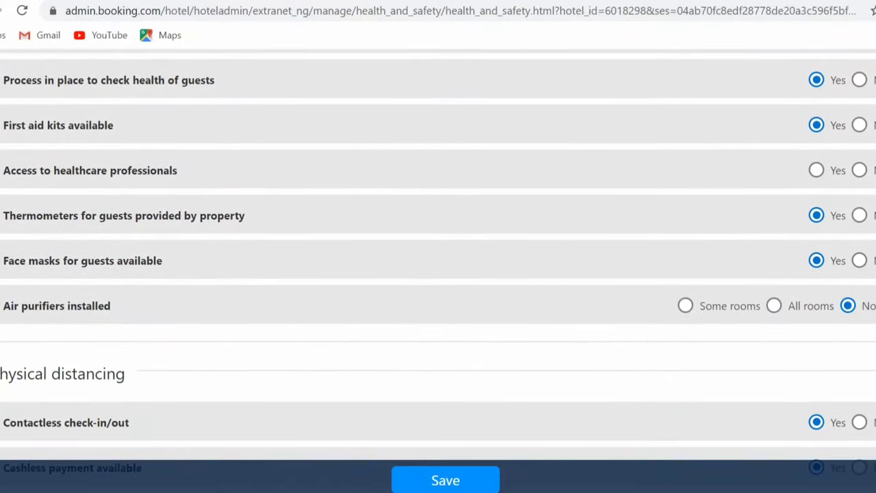
{"action": "scroll", "coordinate": [437, 274], "scroll_direction": "down", "scroll_amount": 2}
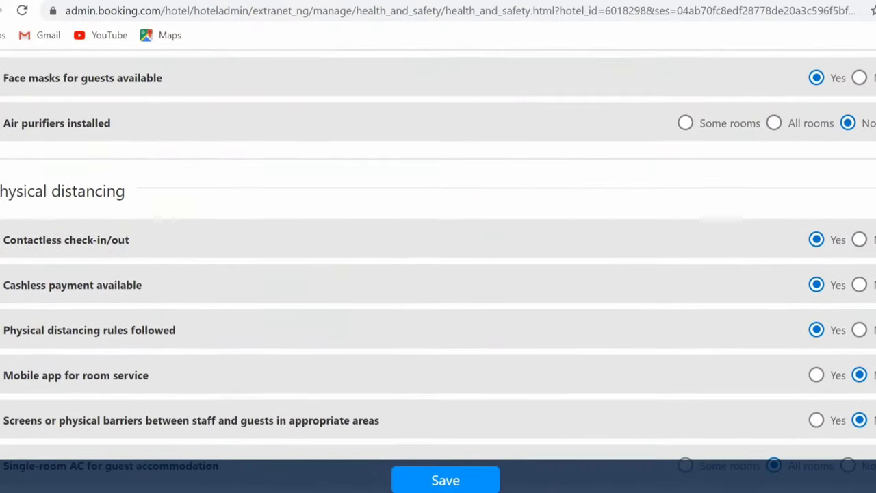
{"action": "scroll", "coordinate": [438, 273], "scroll_direction": "down", "scroll_amount": 1}
{"action": "scroll", "coordinate": [438, 274], "scroll_direction": "down", "scroll_amount": 5}
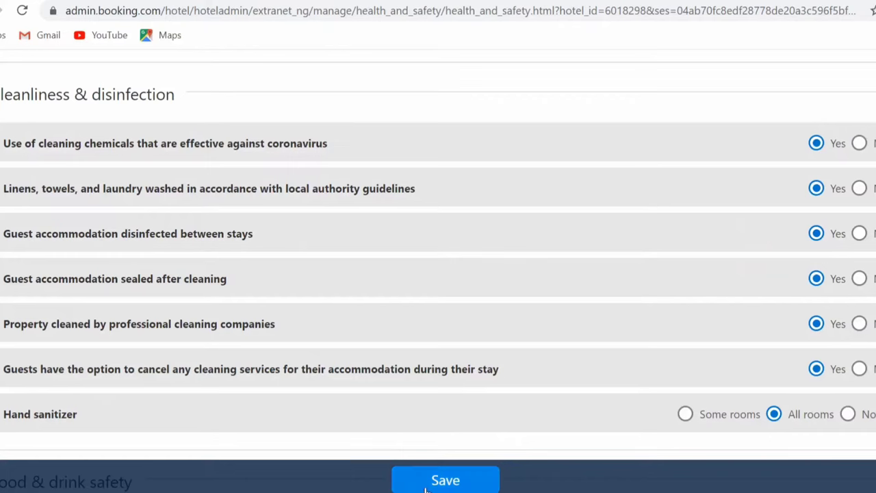
{"action": "left_click", "coordinate": [426, 487]}
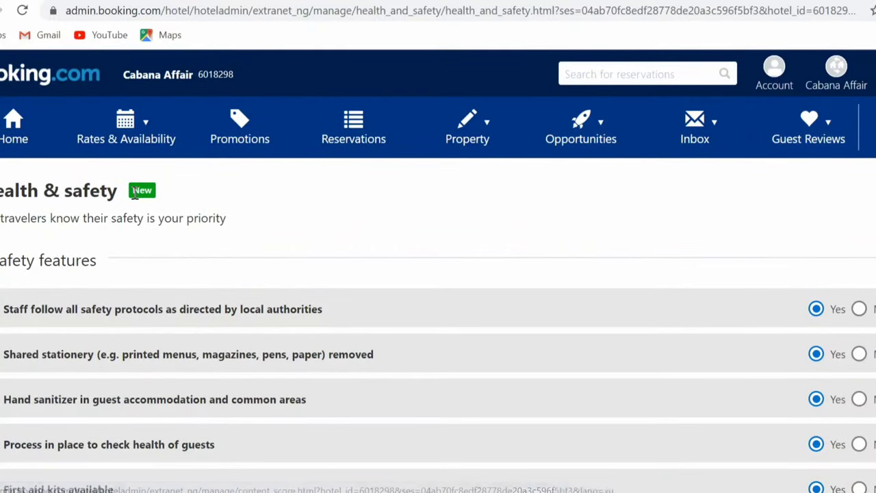
Return to the home page and examine the date range options of the reservations overview.
{"action": "left_click", "coordinate": [22, 133]}
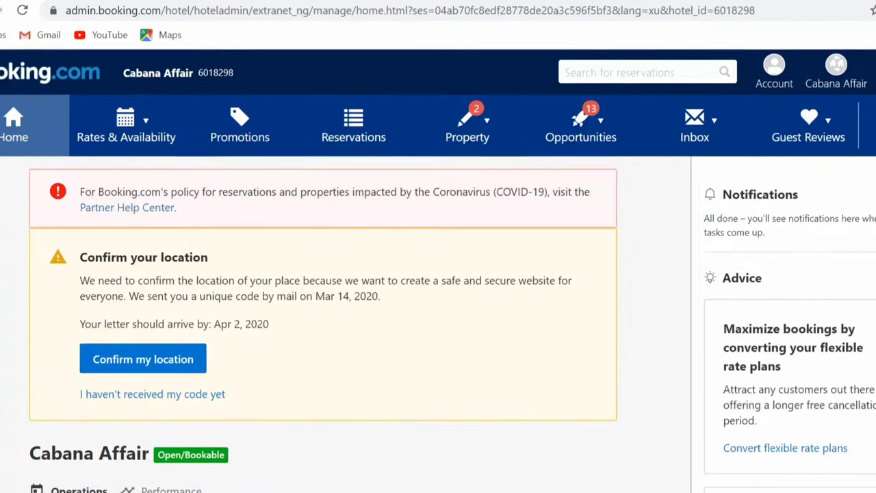
{"action": "scroll", "coordinate": [438, 274], "scroll_direction": "down", "scroll_amount": 6}
{"action": "scroll", "coordinate": [438, 274], "scroll_direction": "down", "scroll_amount": 1}
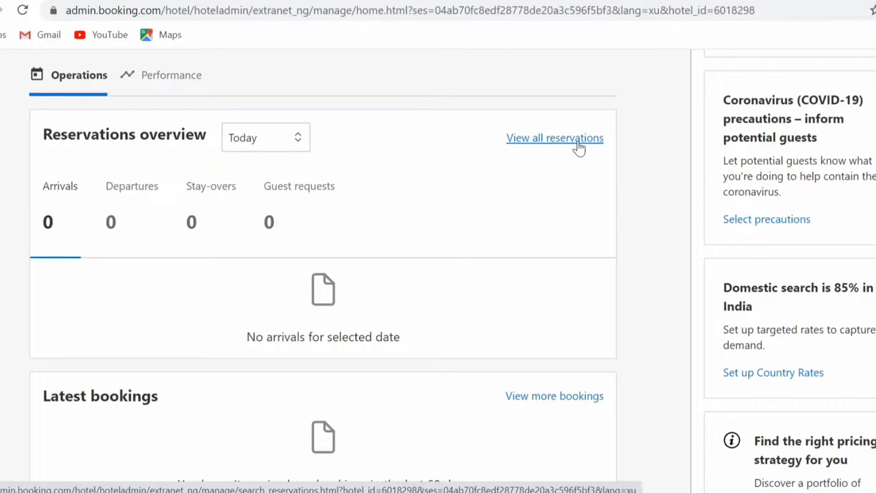
{"action": "left_click", "coordinate": [297, 138]}
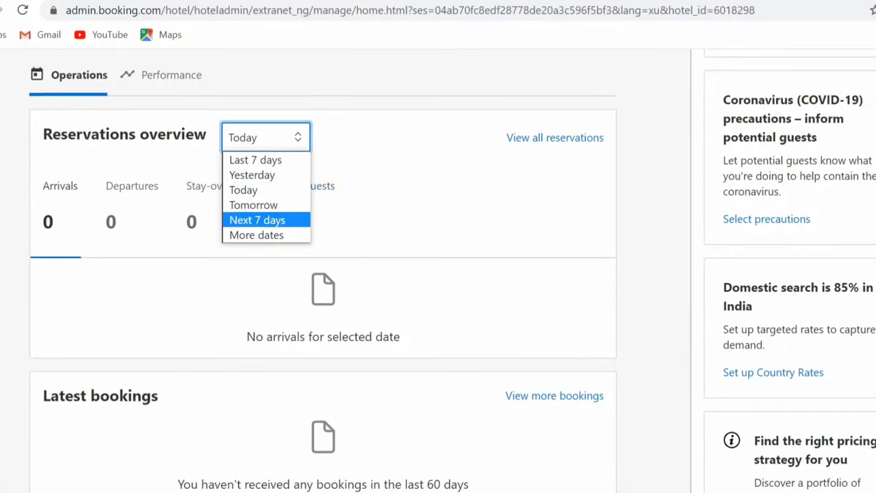
{"action": "scroll", "coordinate": [438, 274], "scroll_direction": "up", "scroll_amount": 7}
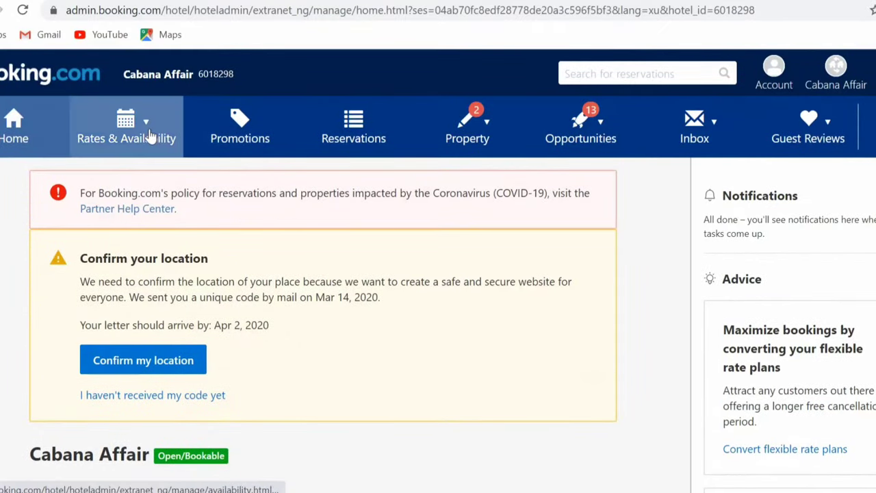
Open the rates and availability calendar and review each room type's bookable status, rooms to sell and rate plan prices.
{"action": "left_click", "coordinate": [148, 135]}
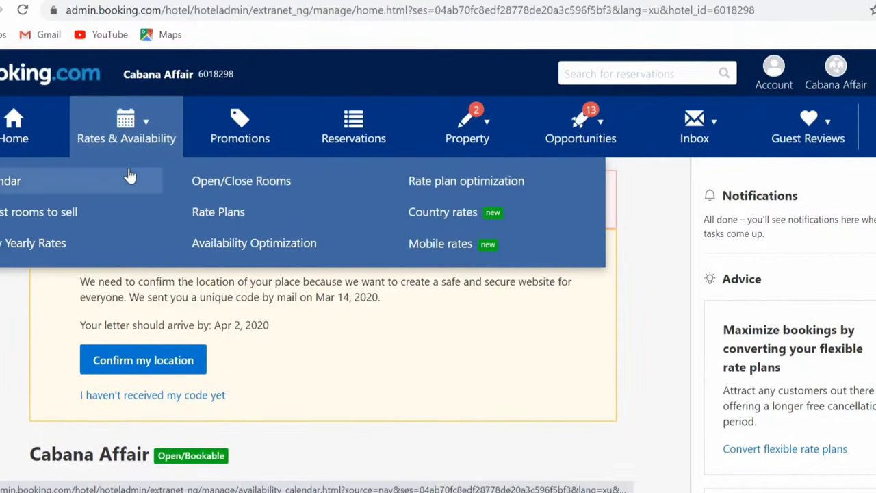
{"action": "left_click", "coordinate": [11, 185]}
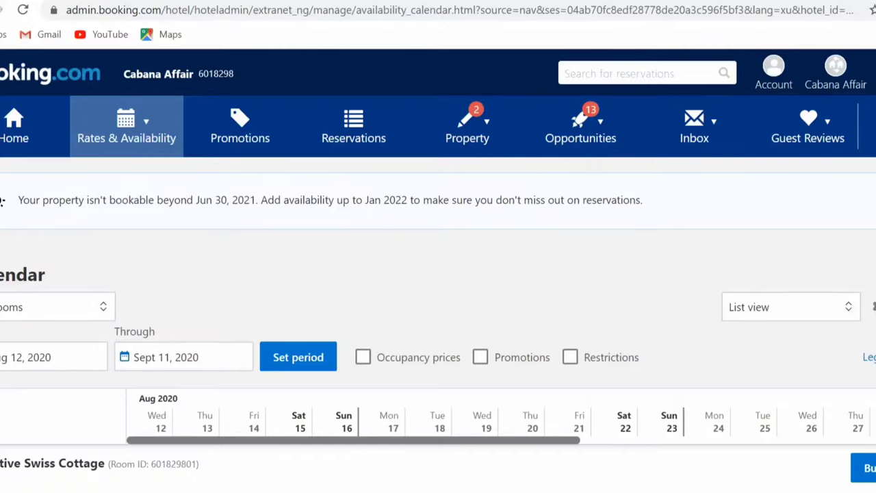
{"action": "scroll", "coordinate": [438, 273], "scroll_direction": "down", "scroll_amount": 3}
{"action": "scroll", "coordinate": [437, 273], "scroll_direction": "down", "scroll_amount": 2}
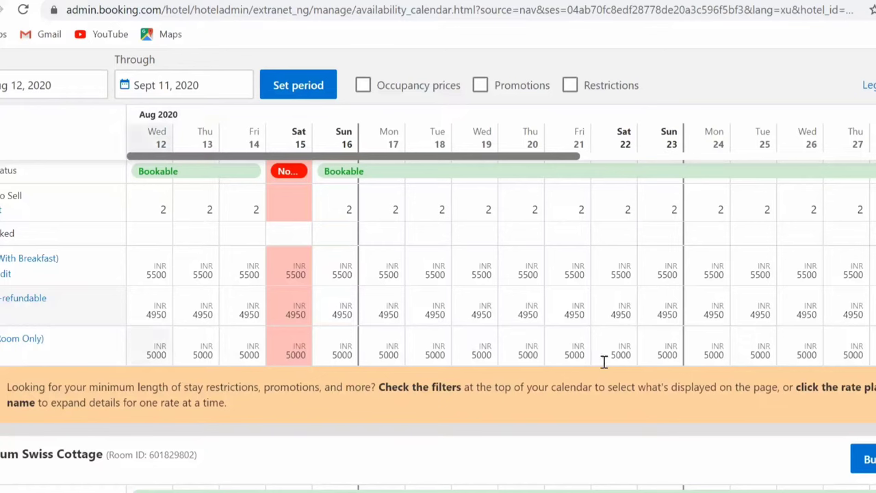
{"action": "scroll", "coordinate": [438, 326], "scroll_direction": "down", "scroll_amount": 5}
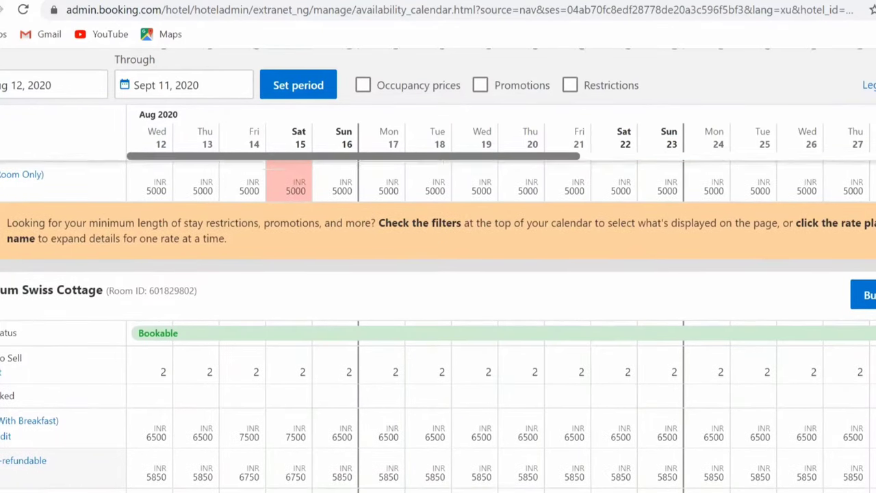
{"action": "scroll", "coordinate": [438, 325], "scroll_direction": "down", "scroll_amount": 4}
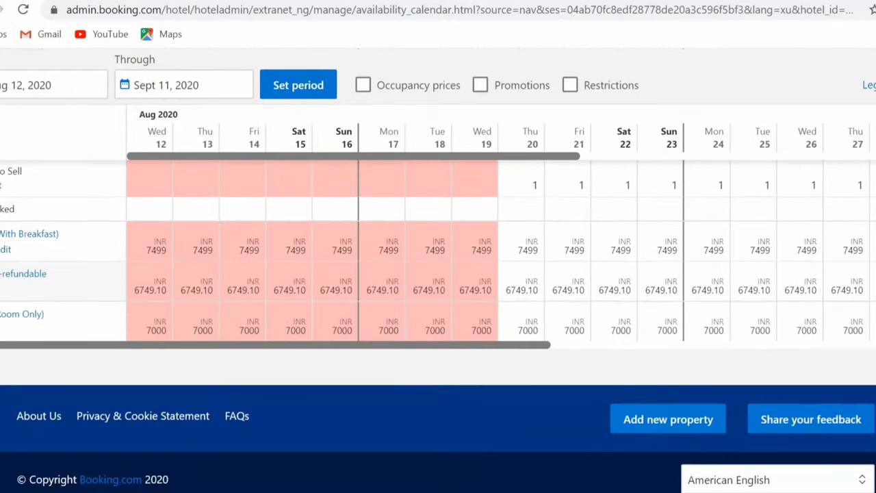
Open the Mobile rates page and review the details of the active App and mobile web rate.
{"action": "scroll", "coordinate": [438, 325], "scroll_direction": "up", "scroll_amount": 6}
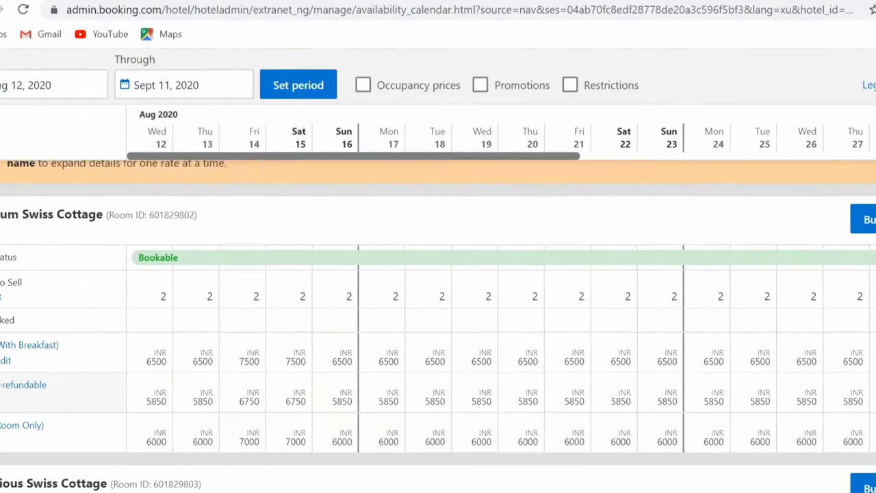
{"action": "scroll", "coordinate": [438, 326], "scroll_direction": "up", "scroll_amount": 2}
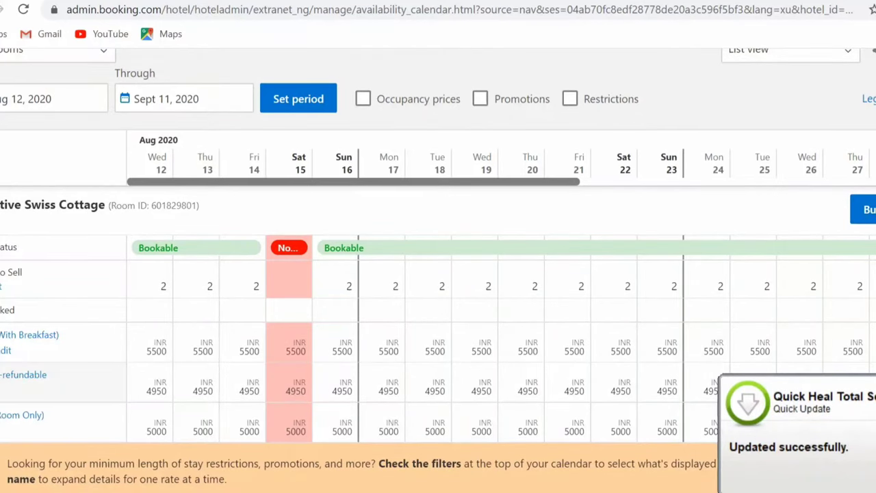
{"action": "scroll", "coordinate": [438, 274], "scroll_direction": "up", "scroll_amount": 4}
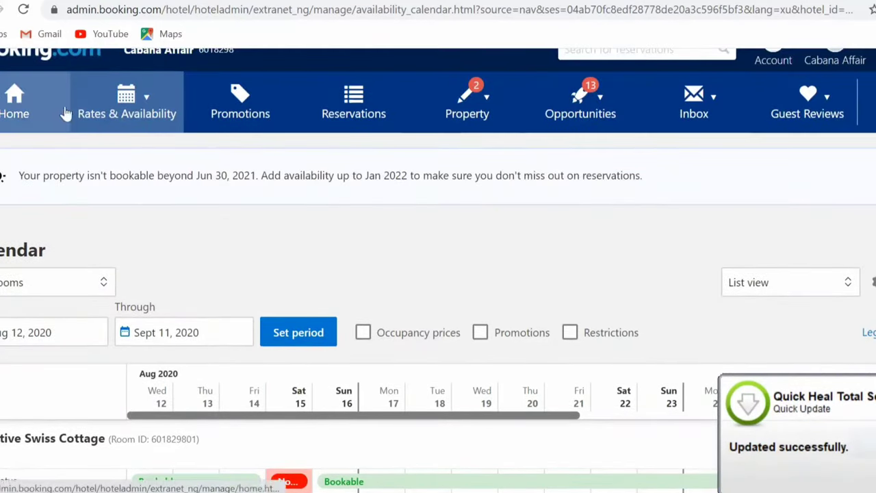
{"action": "left_click", "coordinate": [101, 118]}
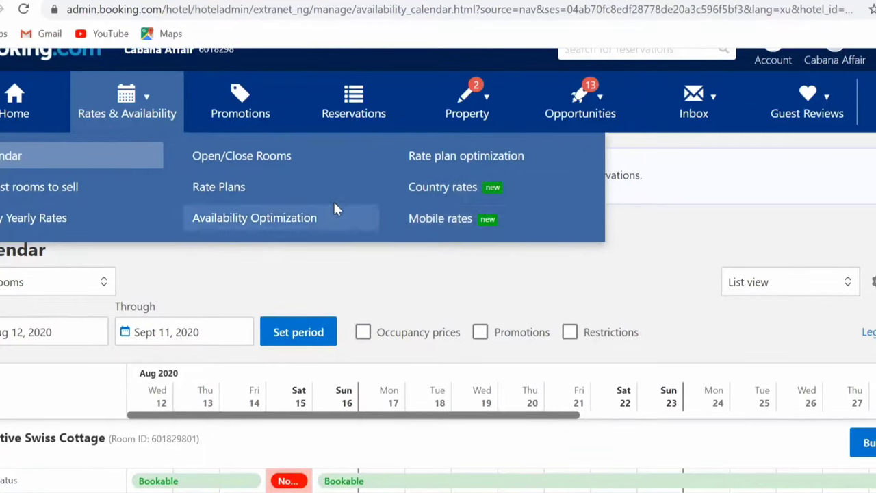
{"action": "left_click", "coordinate": [427, 227]}
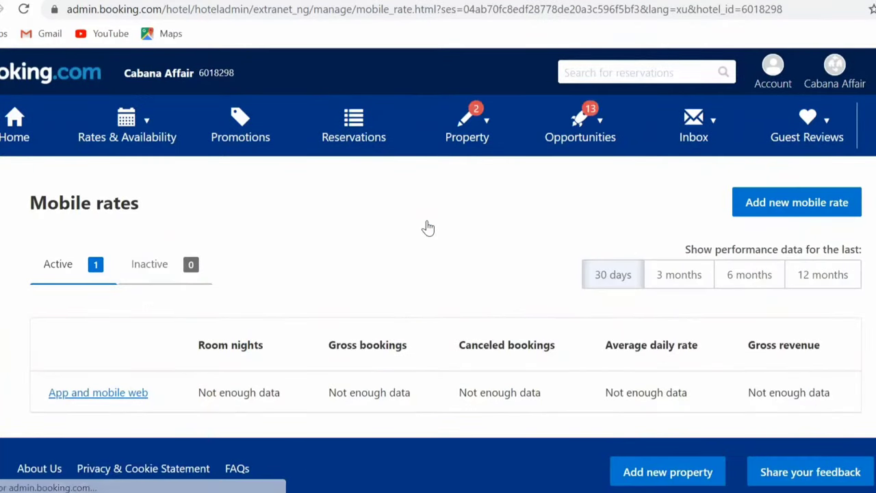
{"action": "left_click", "coordinate": [125, 394]}
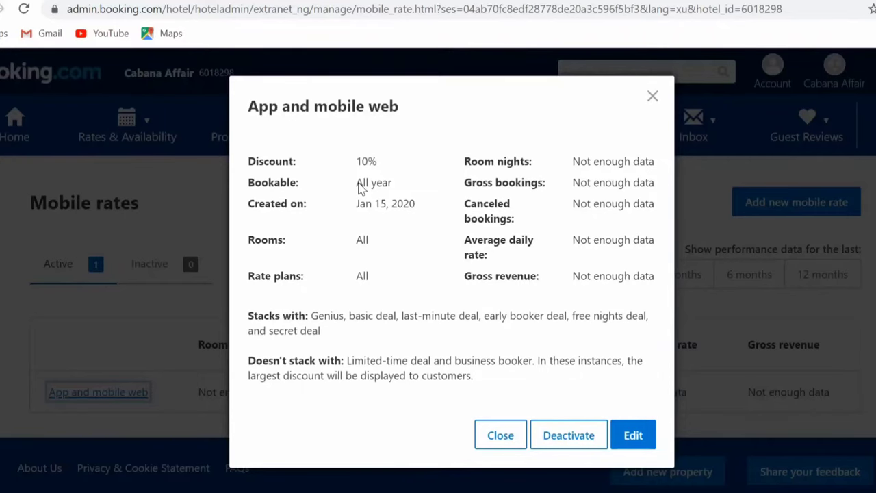
{"action": "left_click", "coordinate": [653, 98]}
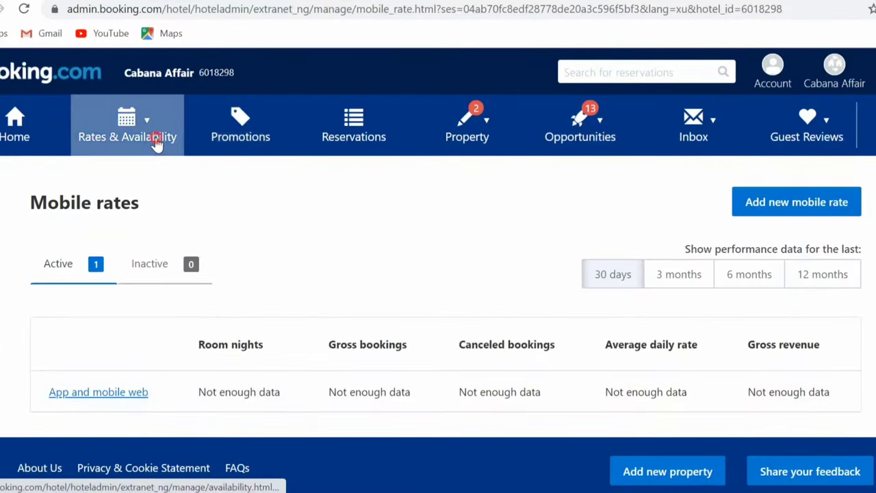
Open the country rate creation form and look over its region choices, discount percentage and date-blocking option.
{"action": "left_click", "coordinate": [156, 141]}
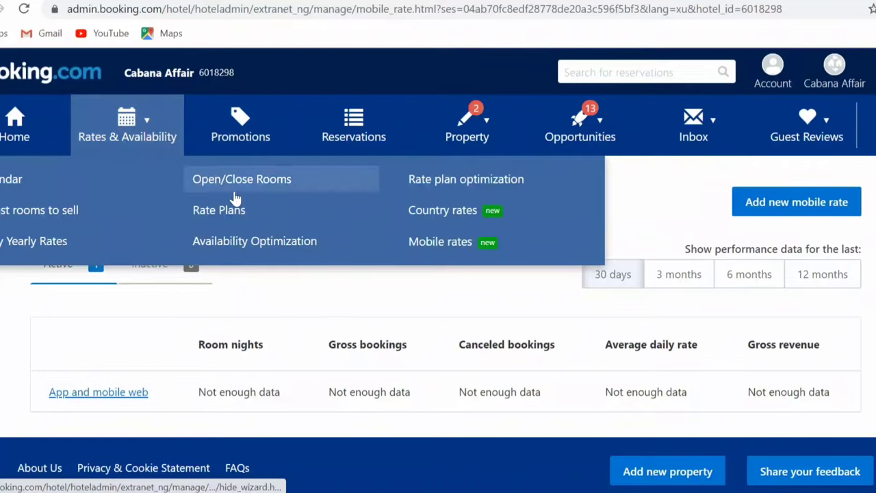
{"action": "left_click", "coordinate": [441, 216]}
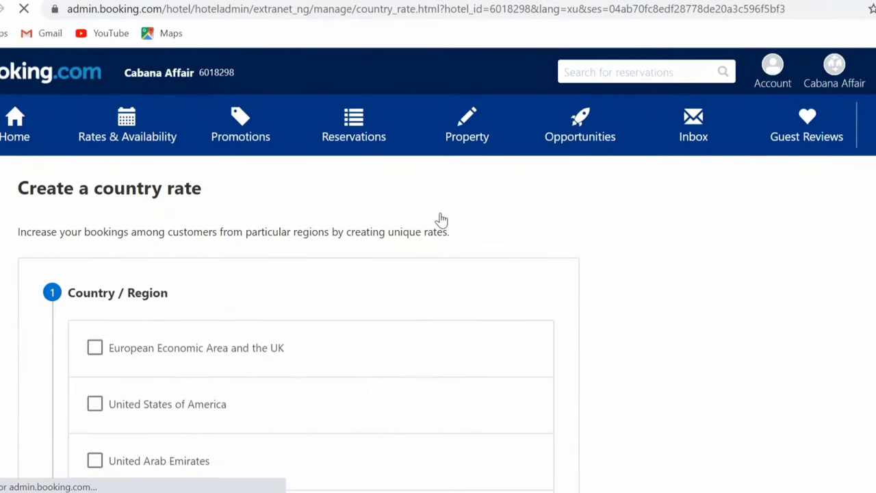
{"action": "scroll", "coordinate": [397, 294], "scroll_direction": "down", "scroll_amount": 3}
{"action": "scroll", "coordinate": [397, 293], "scroll_direction": "up", "scroll_amount": 3}
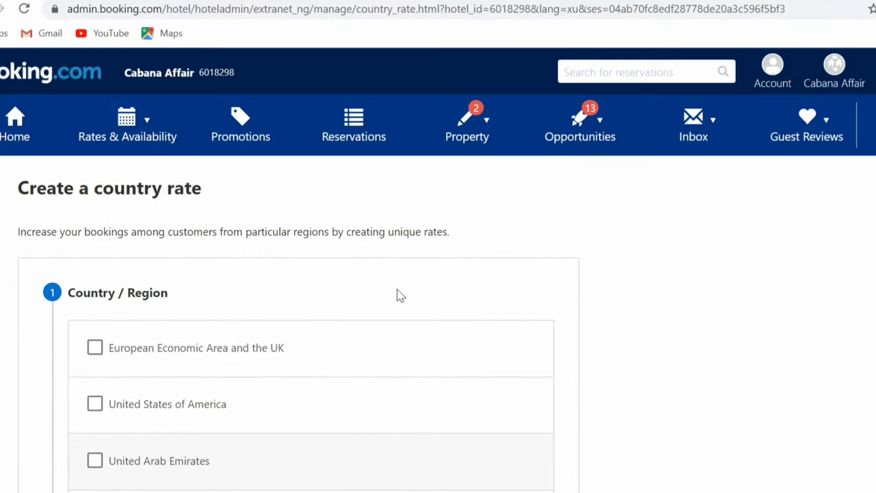
{"action": "scroll", "coordinate": [311, 273], "scroll_direction": "down", "scroll_amount": 6}
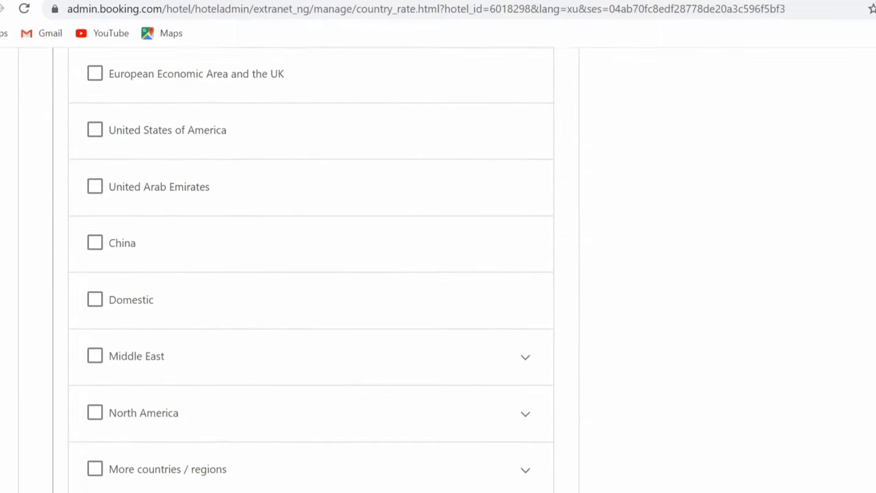
{"action": "scroll", "coordinate": [312, 273], "scroll_direction": "down", "scroll_amount": 4}
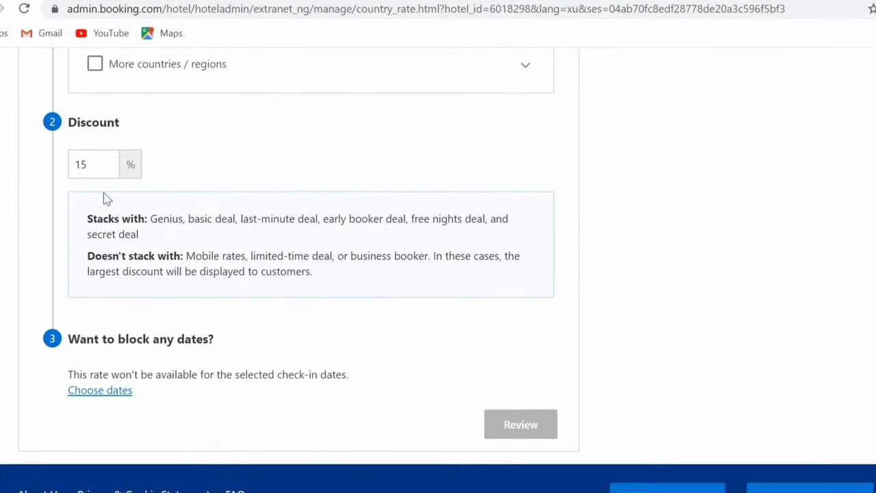
{"action": "left_click", "coordinate": [103, 162]}
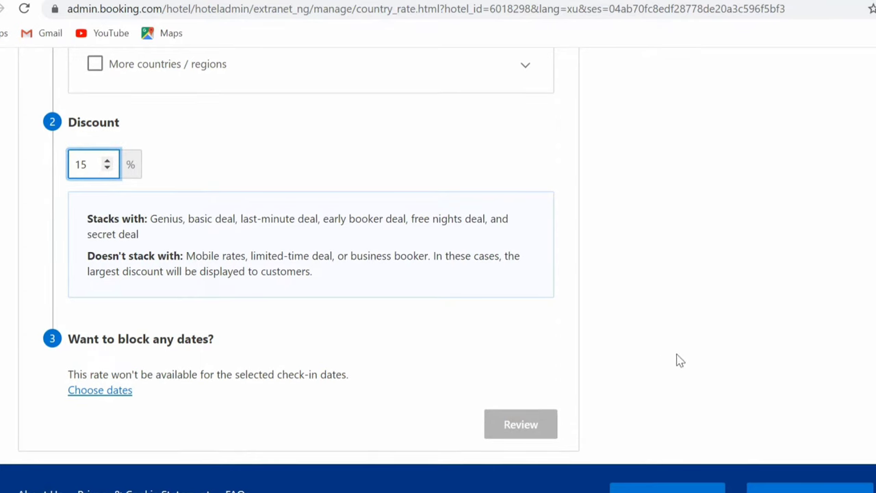
{"action": "scroll", "coordinate": [438, 269], "scroll_direction": "down", "scroll_amount": 2}
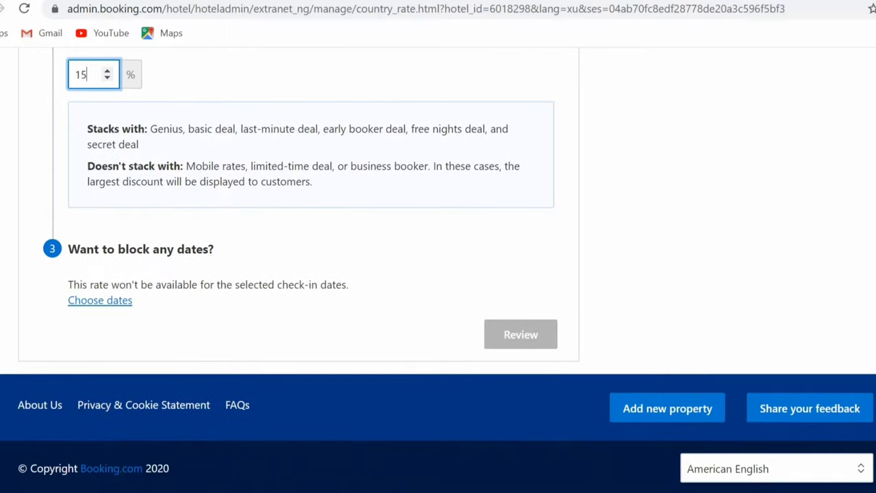
Go back over the Country / Region list of the country rate form, from the European Economic Area to More countries / regions.
{"action": "scroll", "coordinate": [438, 270], "scroll_direction": "up", "scroll_amount": 9}
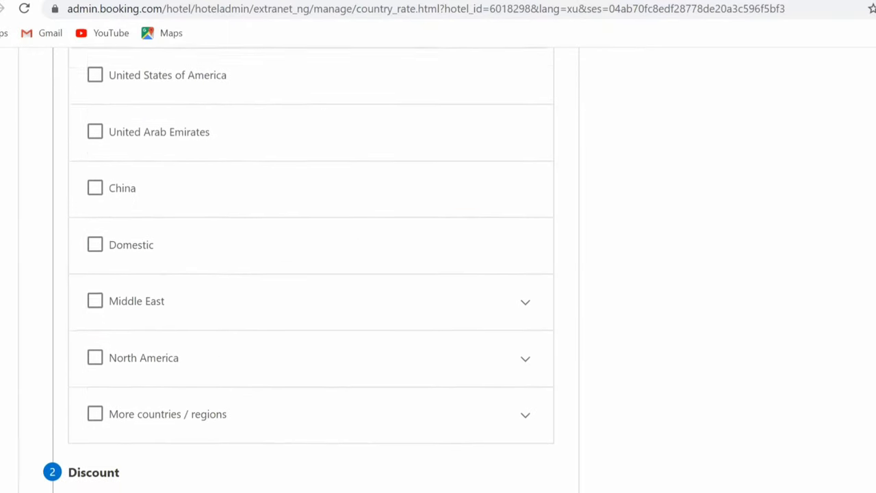
{"action": "scroll", "coordinate": [438, 270], "scroll_direction": "up", "scroll_amount": 2}
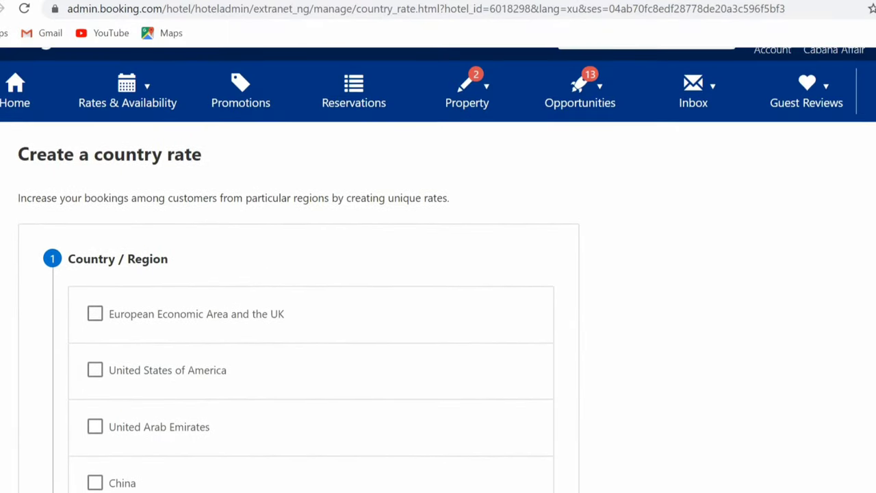
{"action": "scroll", "coordinate": [235, 357], "scroll_direction": "down", "scroll_amount": 1}
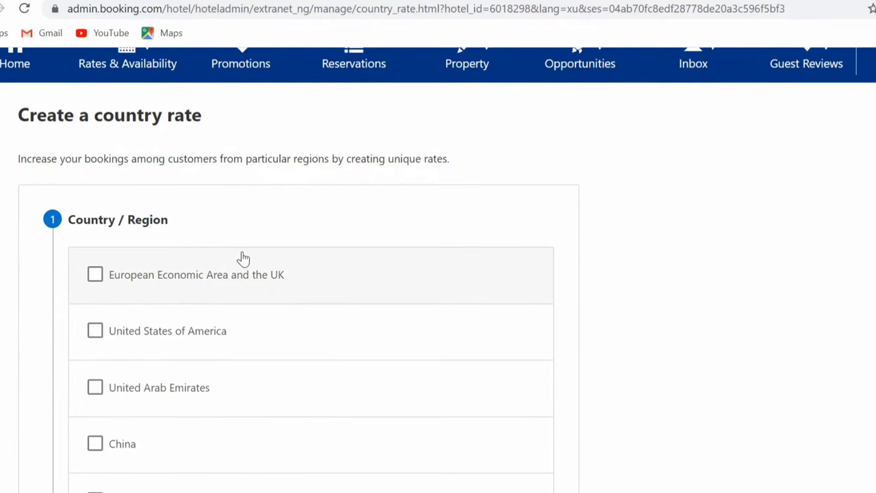
{"action": "scroll", "coordinate": [243, 256], "scroll_direction": "up", "scroll_amount": 1}
{"action": "scroll", "coordinate": [242, 256], "scroll_direction": "down", "scroll_amount": 2}
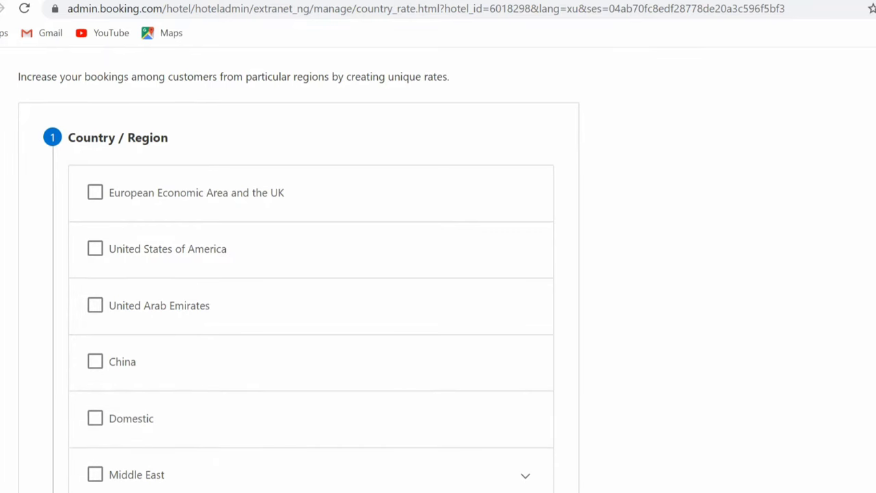
{"action": "scroll", "coordinate": [310, 273], "scroll_direction": "down", "scroll_amount": 3}
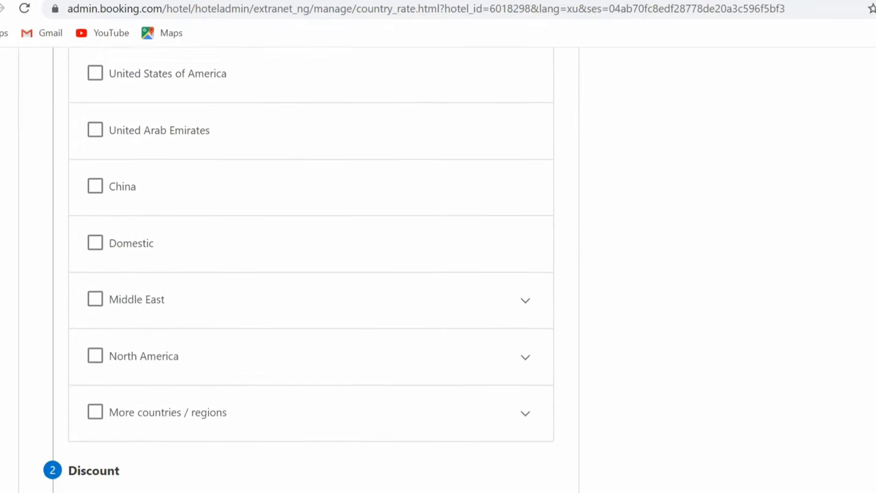
{"action": "scroll", "coordinate": [852, 242], "scroll_direction": "up", "scroll_amount": 1}
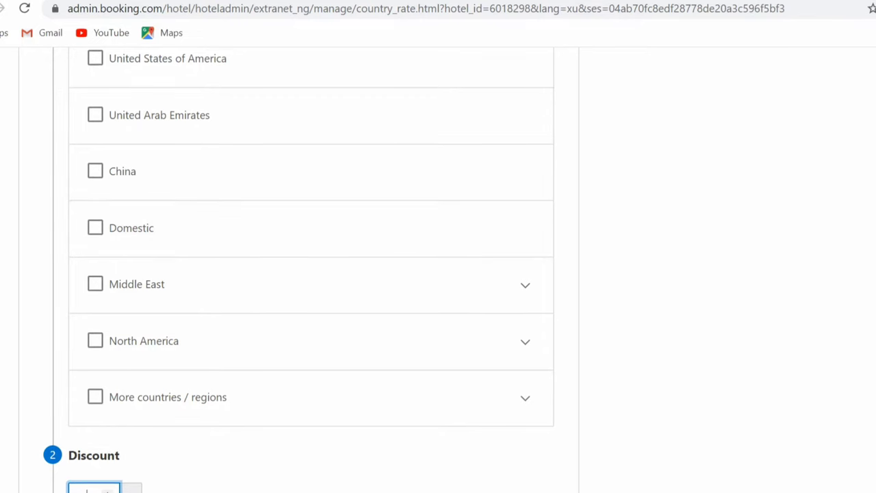
{"action": "scroll", "coordinate": [437, 274], "scroll_direction": "up", "scroll_amount": 5}
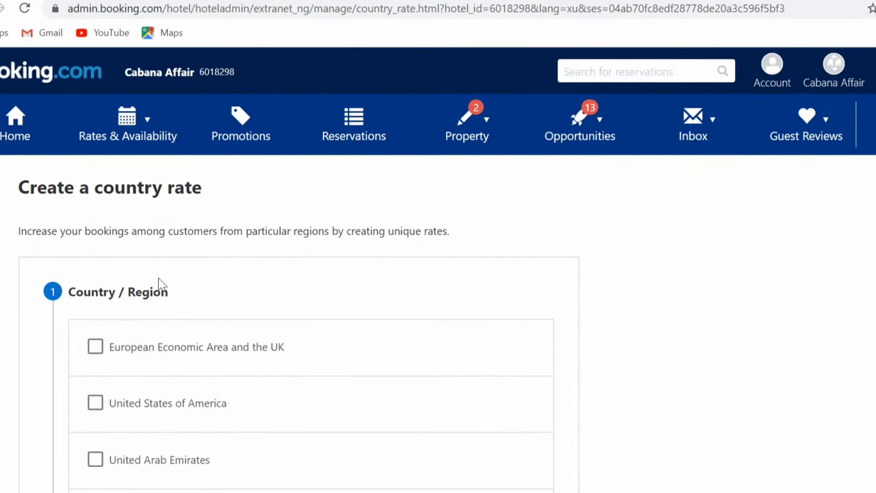
Open the Promotions page and review the active Basic deal and Travel Offer promotions with their discounts, rooms and stay dates.
{"action": "left_click", "coordinate": [244, 124]}
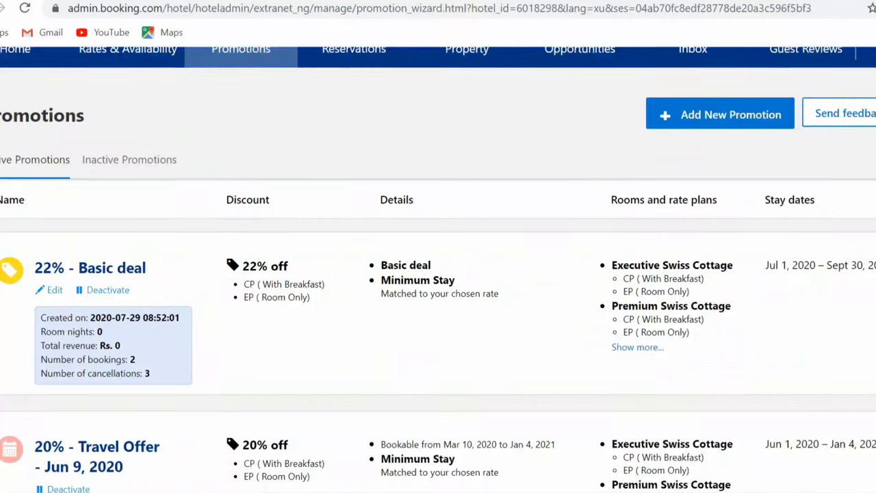
{"action": "scroll", "coordinate": [438, 270], "scroll_direction": "down", "scroll_amount": 3}
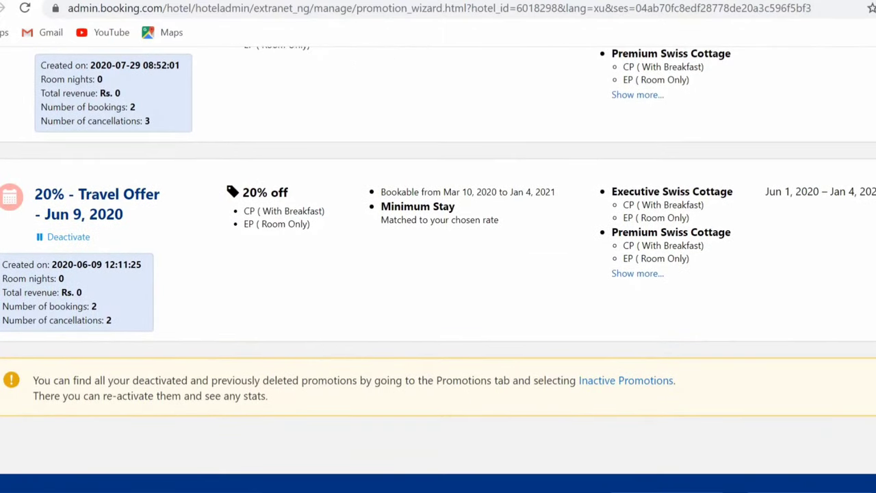
{"action": "scroll", "coordinate": [622, 293], "scroll_direction": "up", "scroll_amount": 5}
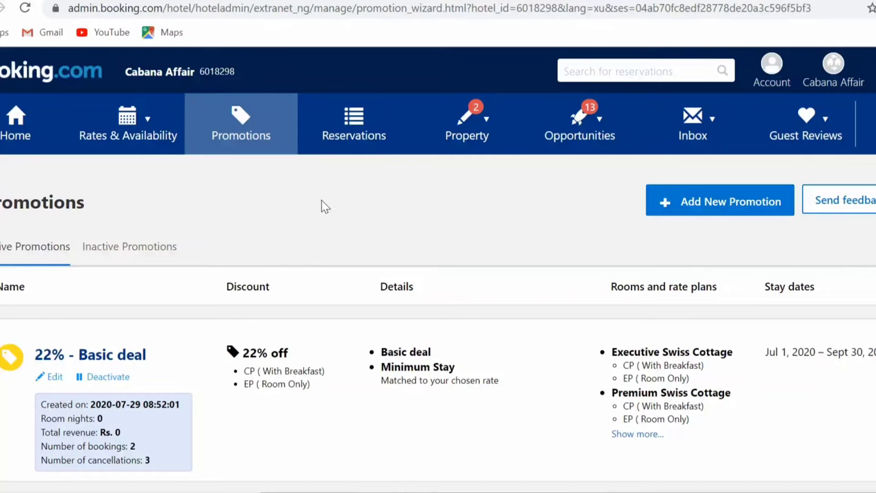
Open the Reservations page and list reservations by check-in date from 2020-08-12 until 2020-08-13.
{"action": "left_click", "coordinate": [355, 120]}
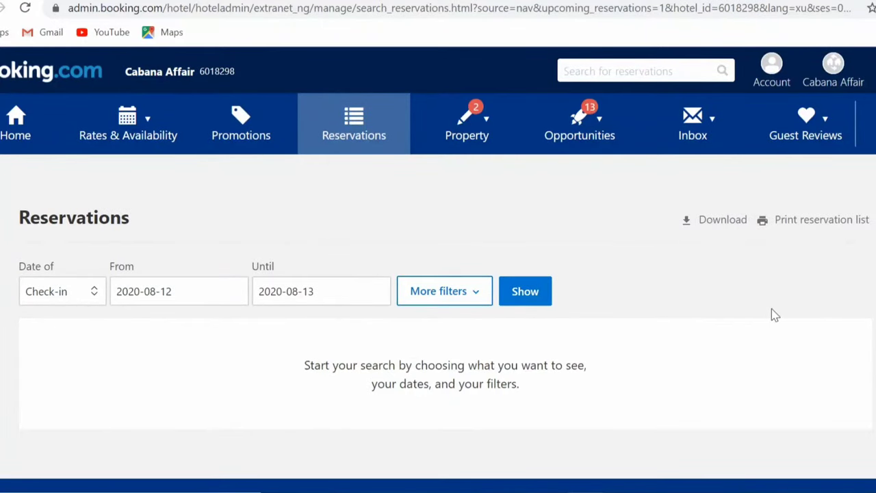
{"action": "left_click", "coordinate": [94, 294]}
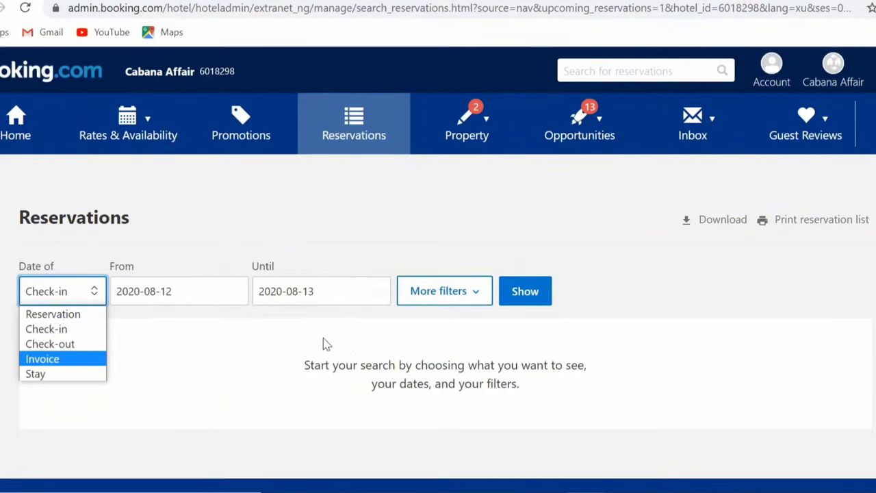
{"action": "left_click", "coordinate": [64, 333]}
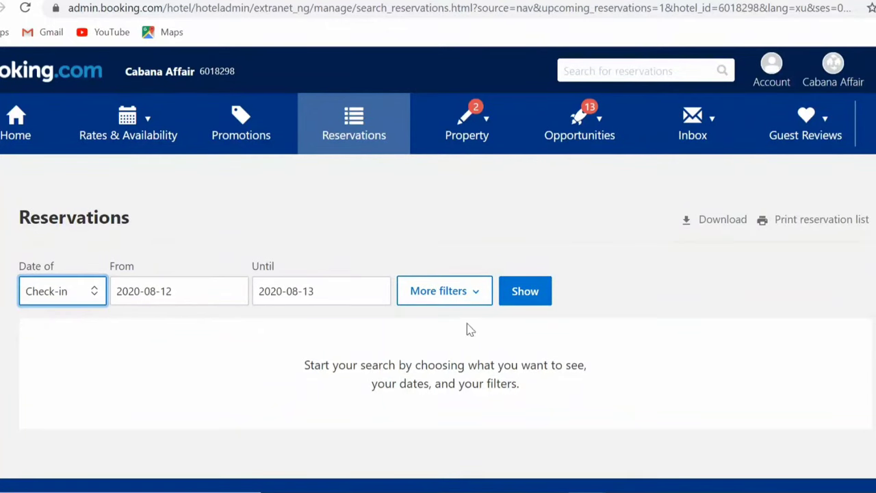
{"action": "left_click", "coordinate": [528, 298]}
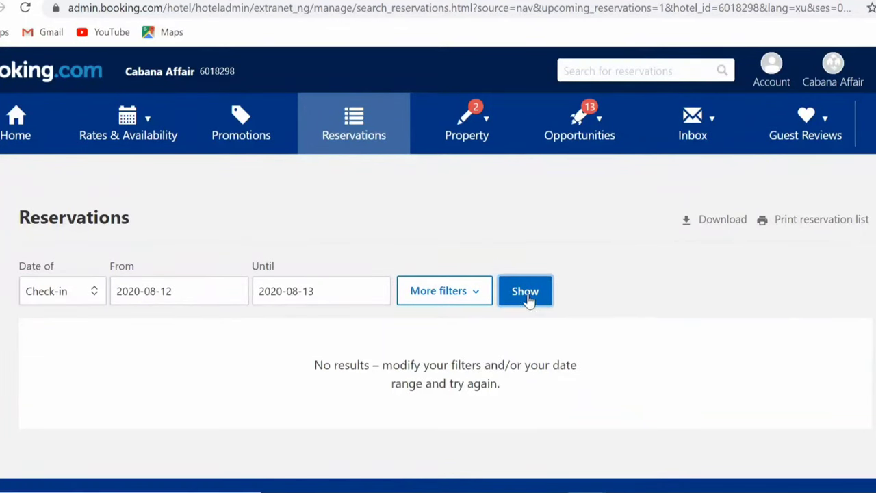
Set the start date of the reservation search to 2020-08-01 and show the matching check-ins.
{"action": "left_click", "coordinate": [167, 291]}
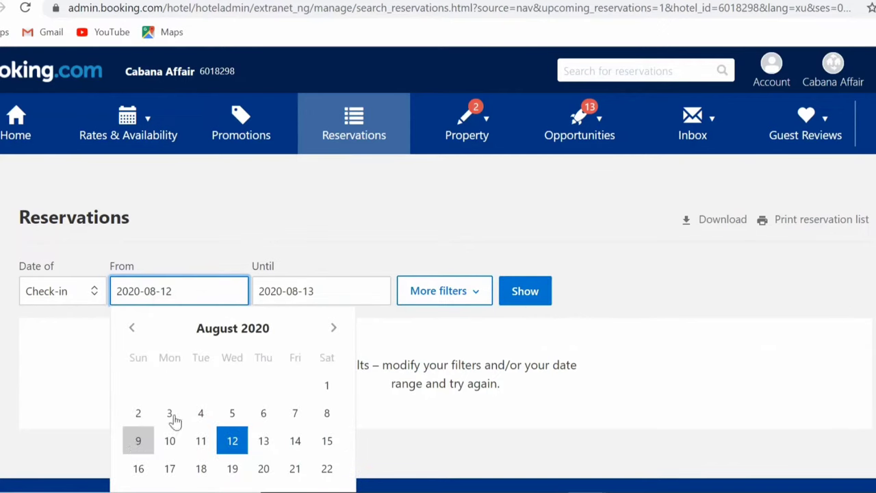
{"action": "left_click", "coordinate": [327, 385]}
{"action": "left_click", "coordinate": [510, 293]}
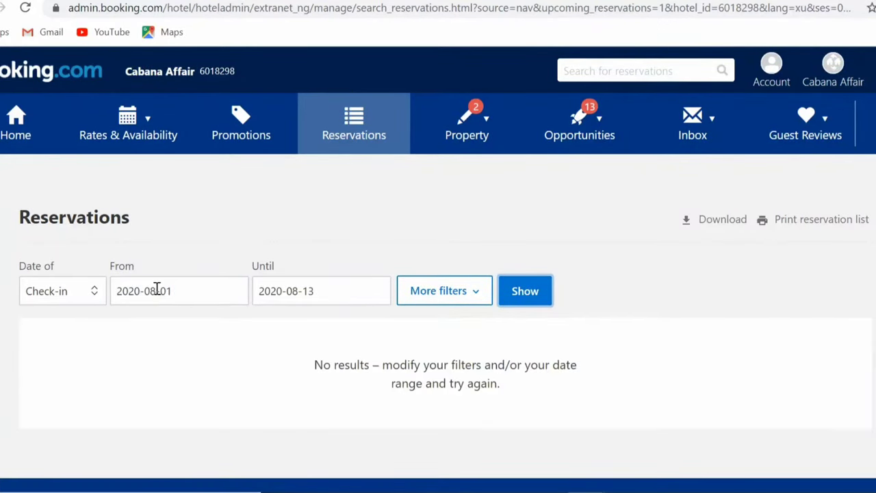
Switch the search's date type to Reservation and list the bookings for the same period.
{"action": "left_click", "coordinate": [96, 301]}
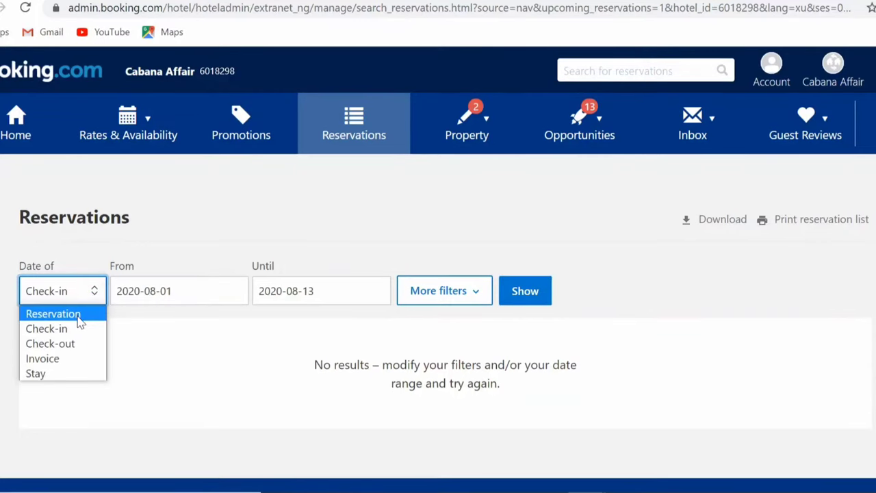
{"action": "left_click", "coordinate": [78, 317]}
{"action": "left_click", "coordinate": [522, 301]}
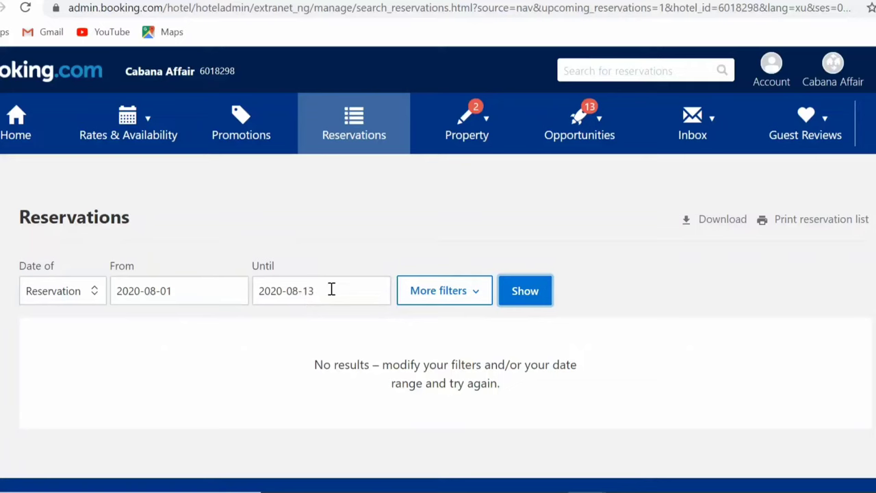
Set the start date to 2020-07-01 and list the bookings by reservation date.
{"action": "left_click", "coordinate": [234, 290]}
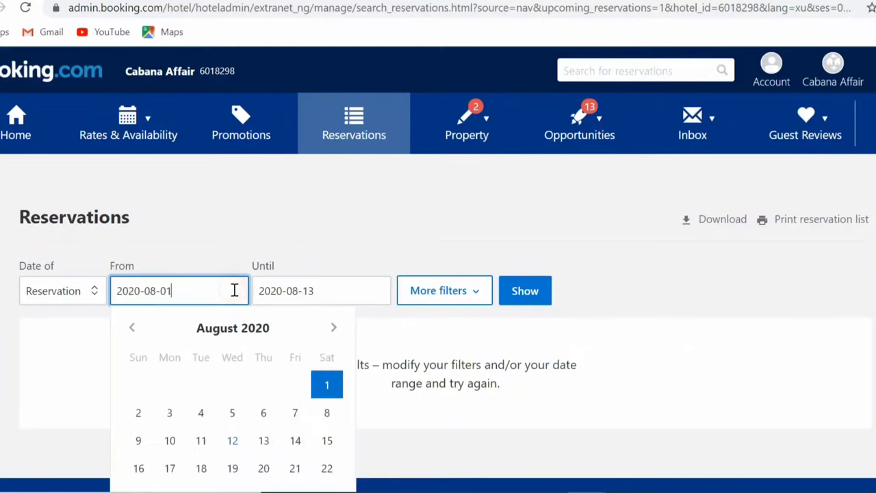
{"action": "left_click", "coordinate": [133, 329]}
{"action": "left_click", "coordinate": [232, 385]}
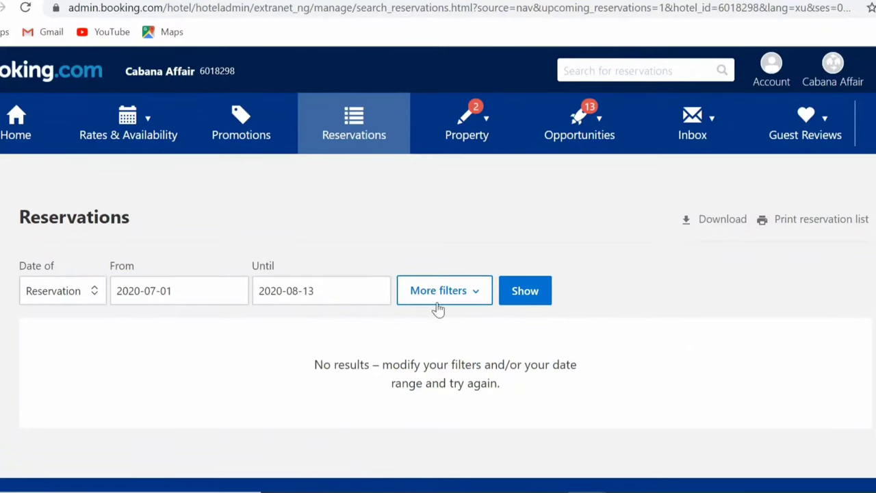
{"action": "left_click", "coordinate": [537, 290]}
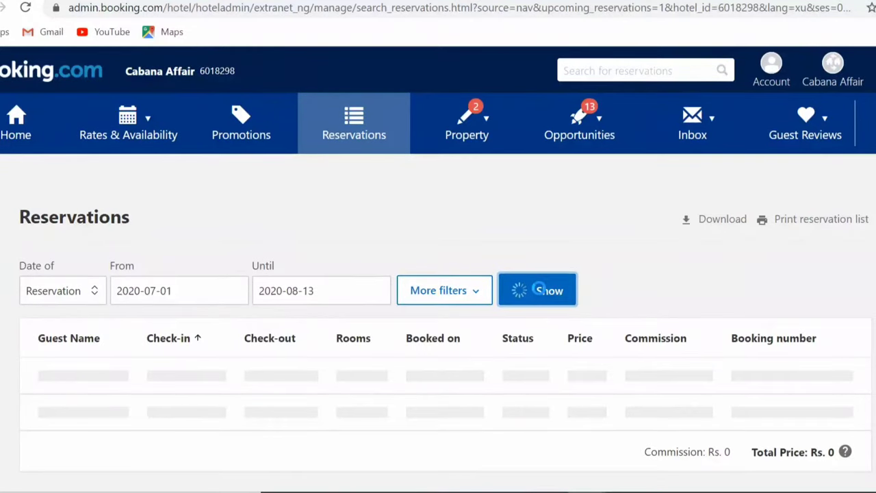
Look through the reservations listed for booking dates 2020-07-01 until 2020-08-13, including their status and commission.
{"action": "scroll", "coordinate": [520, 387], "scroll_direction": "down", "scroll_amount": 5}
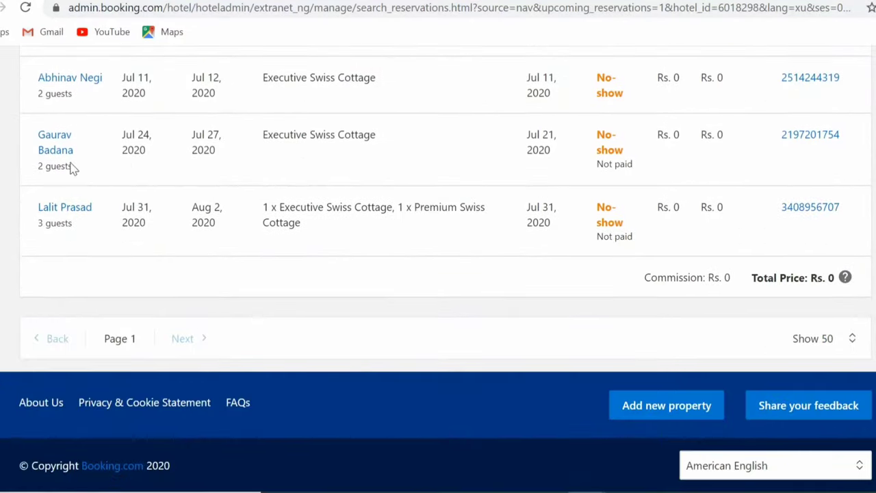
{"action": "scroll", "coordinate": [74, 169], "scroll_direction": "up", "scroll_amount": 1}
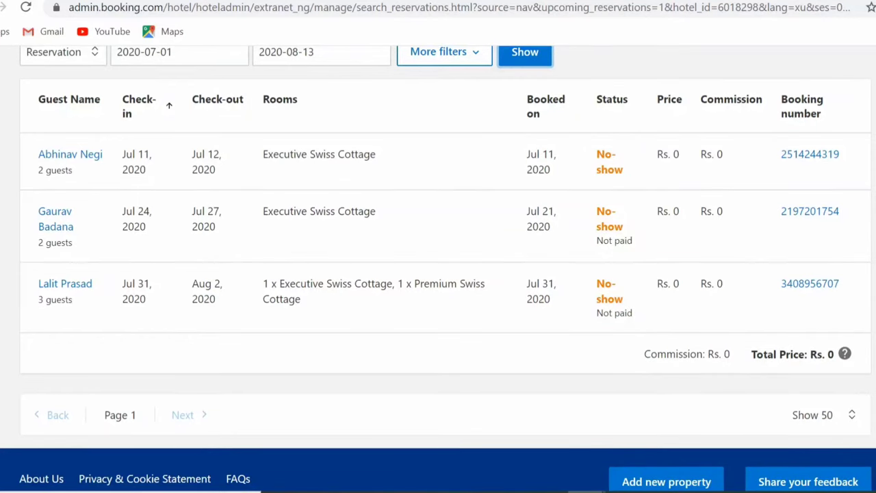
{"action": "scroll", "coordinate": [457, 140], "scroll_direction": "up", "scroll_amount": 4}
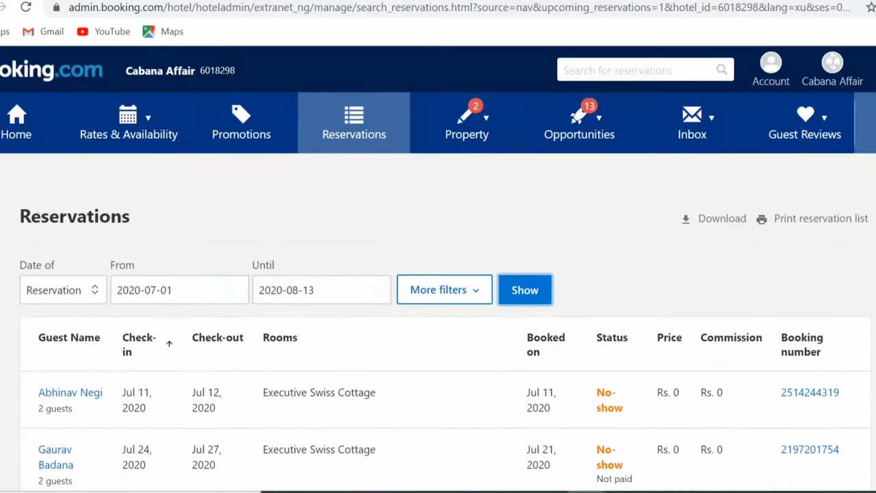
Open the Property Page Score page and review the checklist of actions for increasing the score.
{"action": "left_click", "coordinate": [458, 141]}
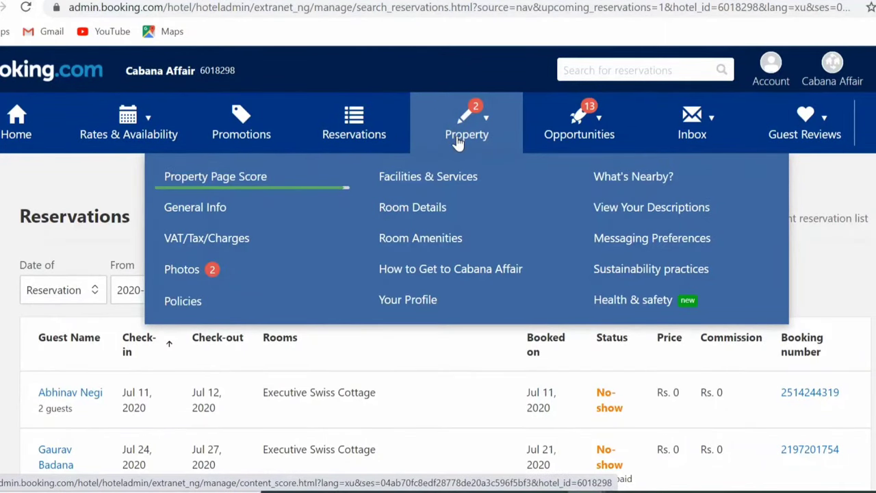
{"action": "left_click", "coordinate": [224, 187]}
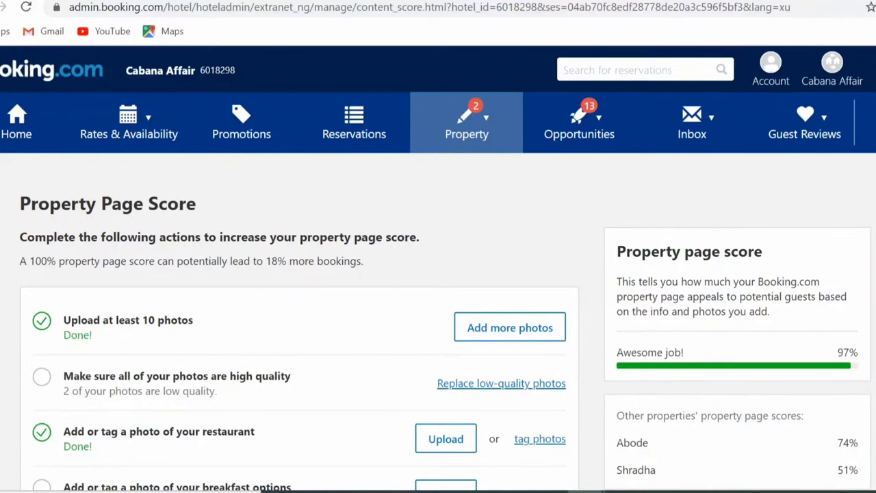
{"action": "scroll", "coordinate": [438, 267], "scroll_direction": "down", "scroll_amount": 3}
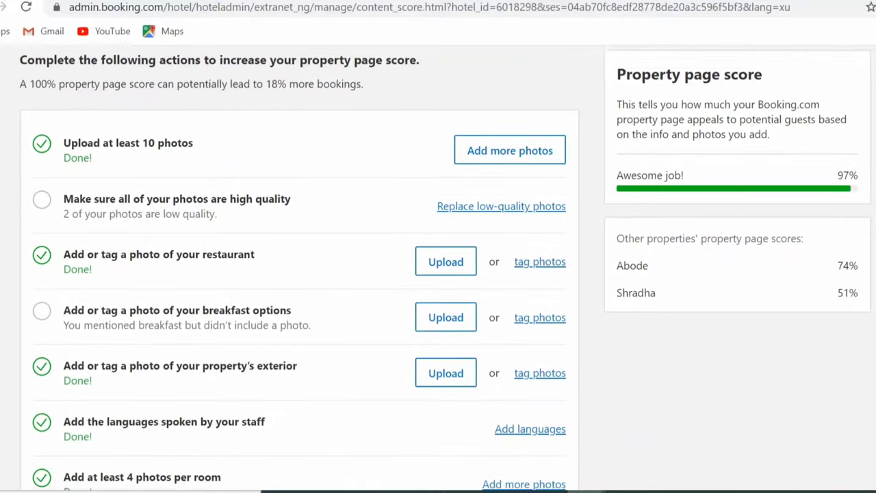
{"action": "scroll", "coordinate": [438, 266], "scroll_direction": "down", "scroll_amount": 1}
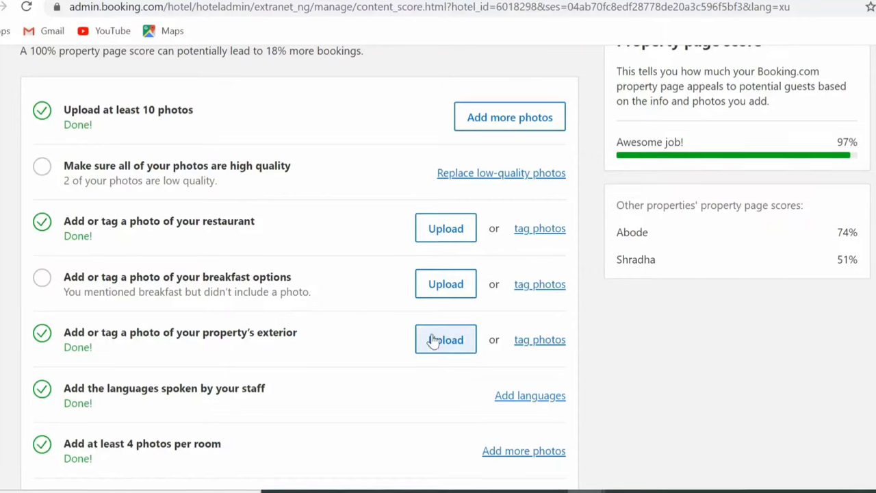
{"action": "scroll", "coordinate": [432, 340], "scroll_direction": "down", "scroll_amount": 3}
{"action": "scroll", "coordinate": [391, 351], "scroll_direction": "up", "scroll_amount": 1}
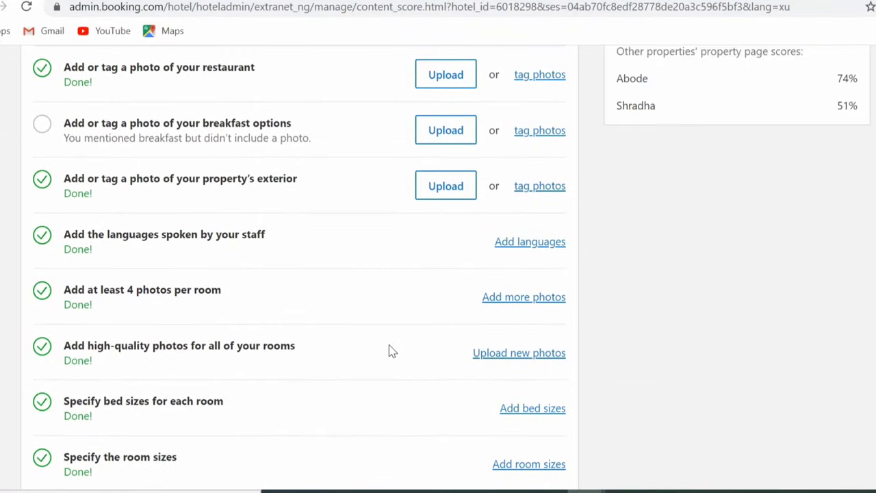
{"action": "scroll", "coordinate": [391, 351], "scroll_direction": "down", "scroll_amount": 1}
{"action": "scroll", "coordinate": [757, 309], "scroll_direction": "up", "scroll_amount": 6}
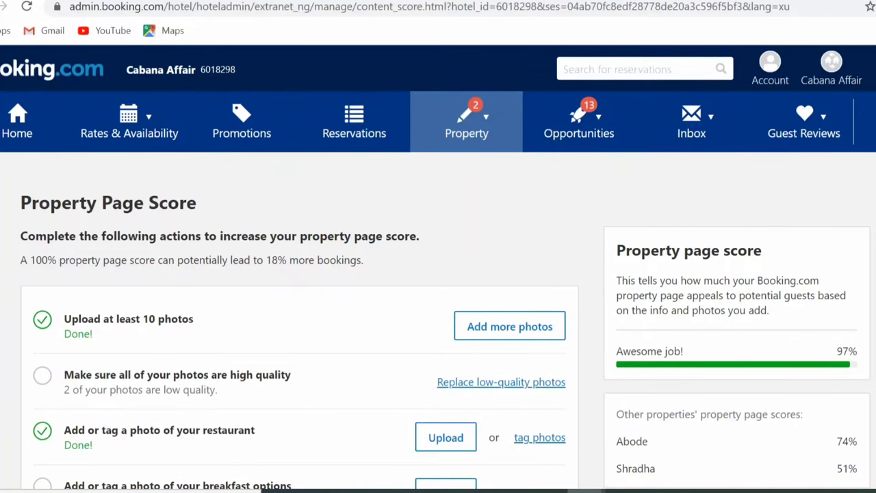
{"action": "scroll", "coordinate": [438, 267], "scroll_direction": "down", "scroll_amount": 3}
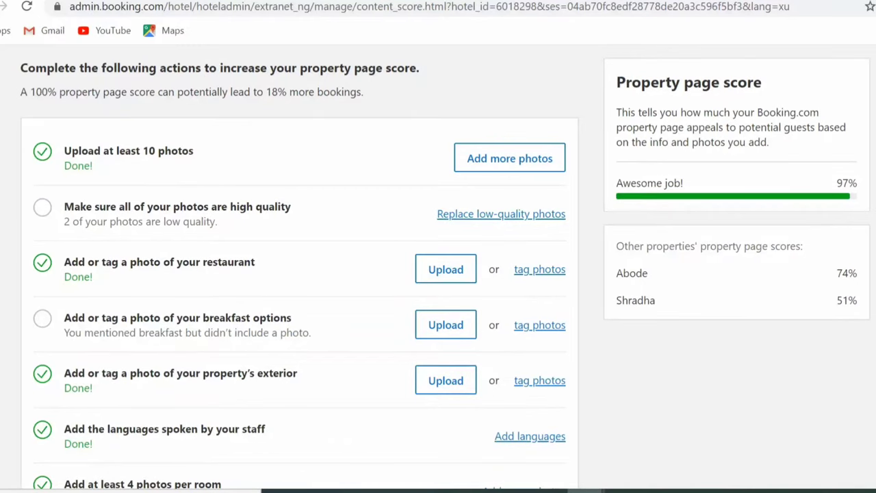
{"action": "scroll", "coordinate": [437, 263], "scroll_direction": "up", "scroll_amount": 3}
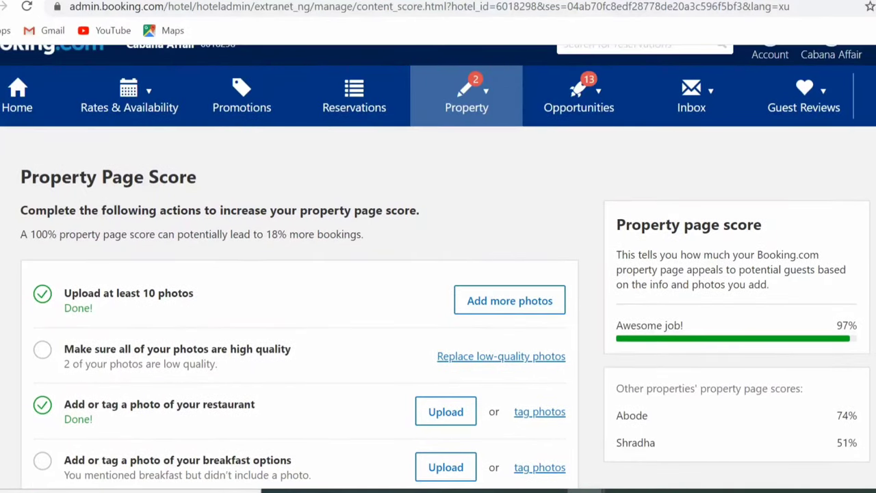
Open the property's Photos page and dismiss the photo policies notice.
{"action": "left_click", "coordinate": [448, 108]}
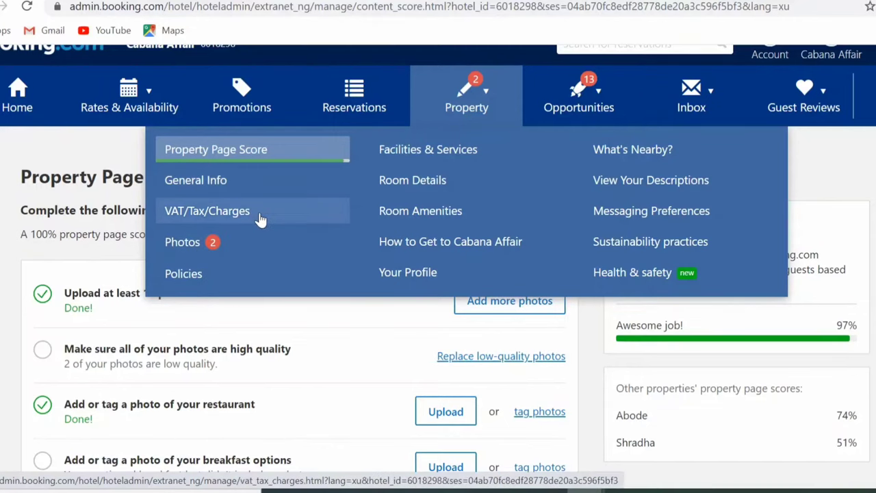
{"action": "left_click", "coordinate": [196, 252]}
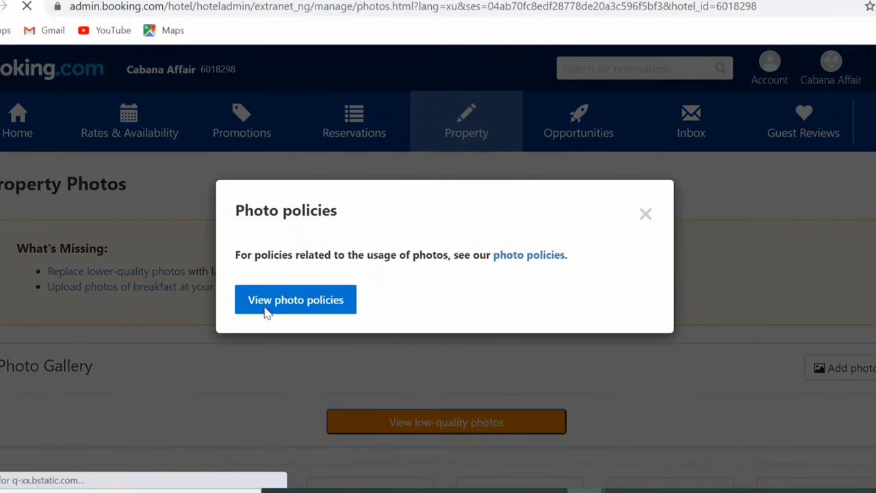
{"action": "left_click", "coordinate": [644, 219]}
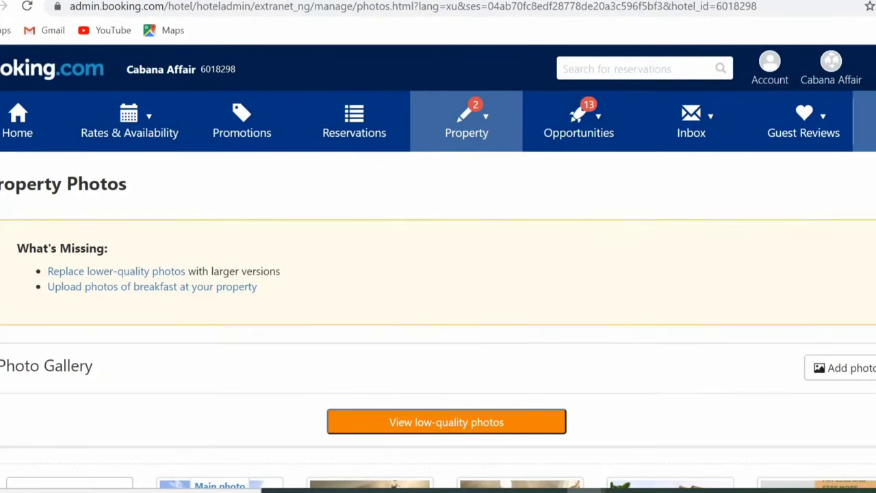
Open the main photo in the gallery for editing, check its tags and room assignment, and close it without changes.
{"action": "scroll", "coordinate": [548, 220], "scroll_direction": "down", "scroll_amount": 7}
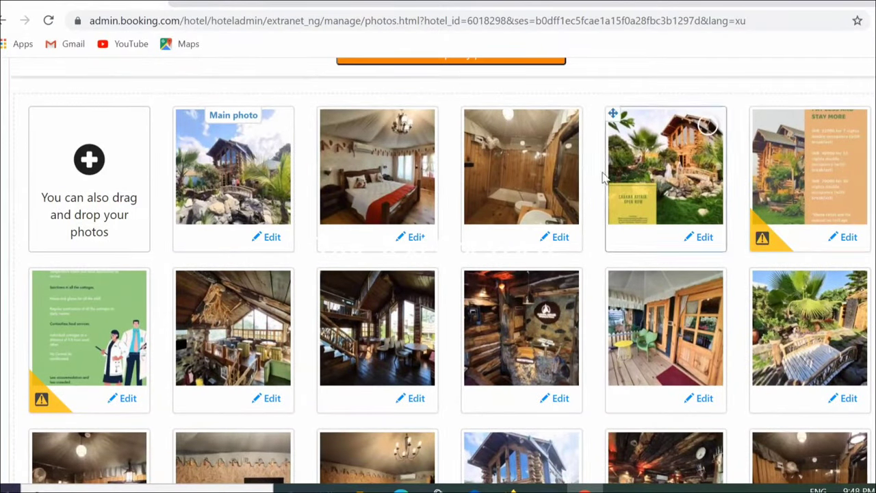
{"action": "left_click", "coordinate": [270, 239]}
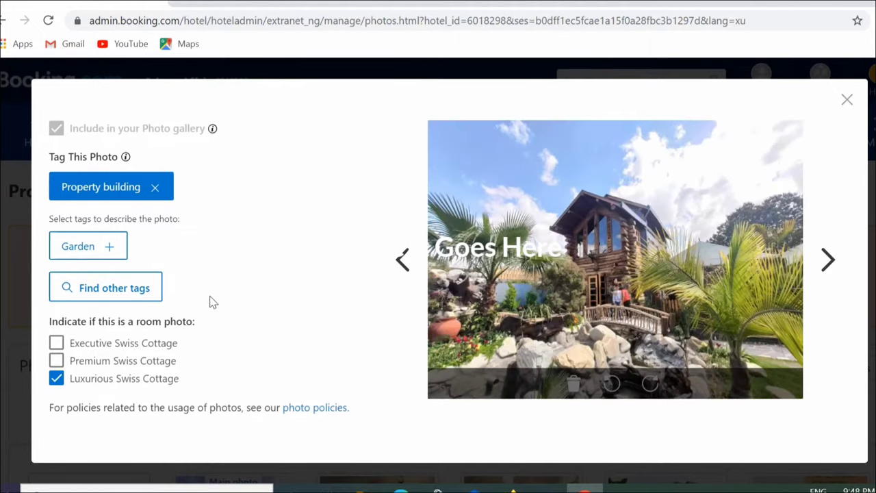
{"action": "left_click", "coordinate": [847, 104]}
Look through the rest of the photo gallery, the 360° photos section and the photos assigned to each Swiss Cottage room.
{"action": "scroll", "coordinate": [821, 104], "scroll_direction": "down", "scroll_amount": 2}
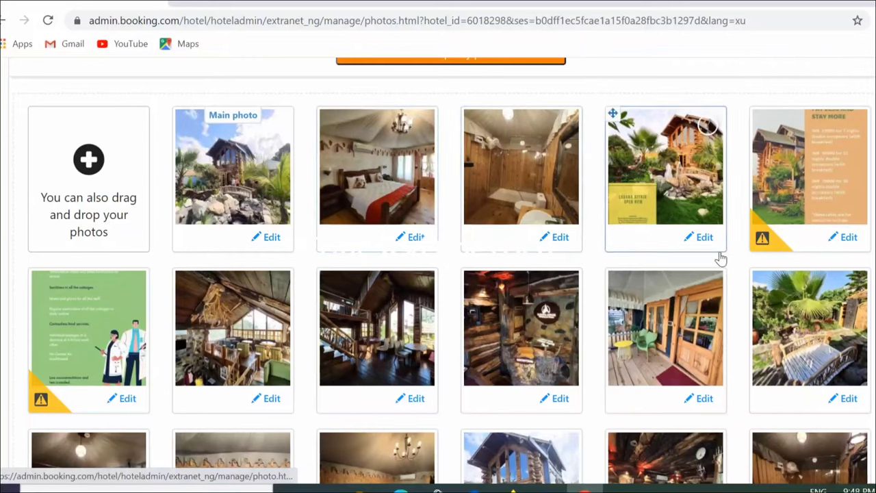
{"action": "scroll", "coordinate": [438, 274], "scroll_direction": "down", "scroll_amount": 8}
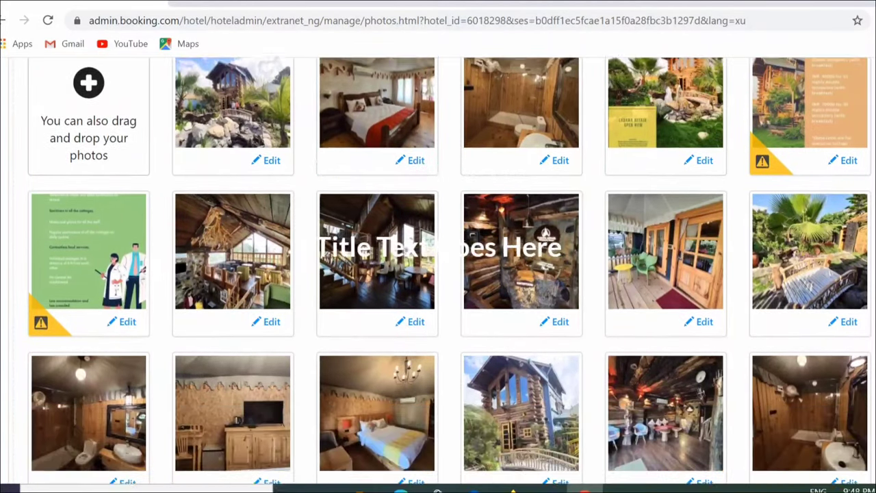
{"action": "scroll", "coordinate": [438, 274], "scroll_direction": "down", "scroll_amount": 6}
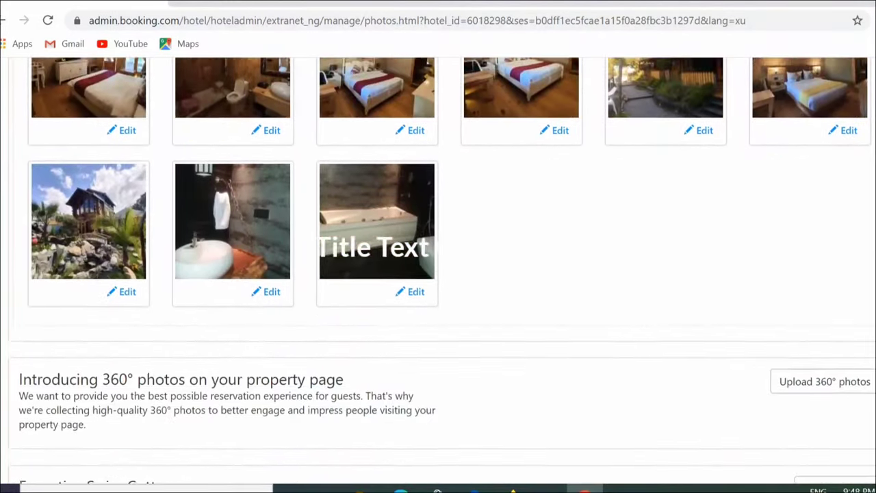
{"action": "scroll", "coordinate": [438, 274], "scroll_direction": "down", "scroll_amount": 1}
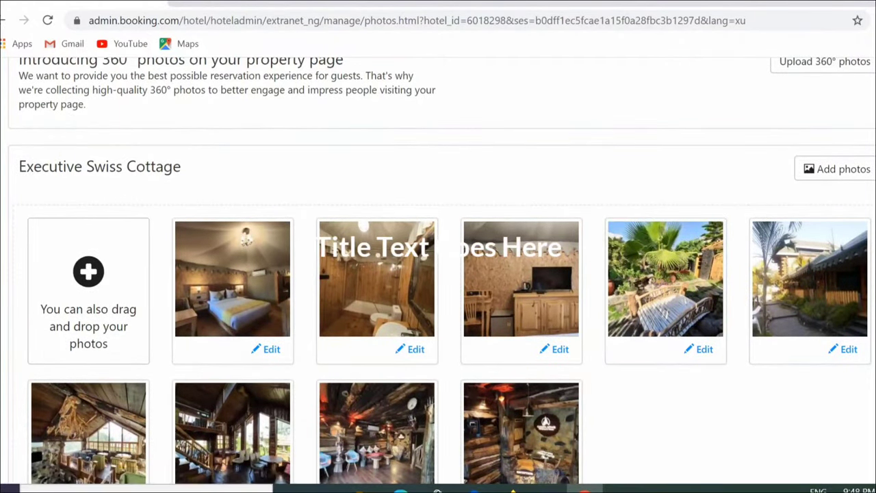
{"action": "scroll", "coordinate": [247, 238], "scroll_direction": "down", "scroll_amount": 3}
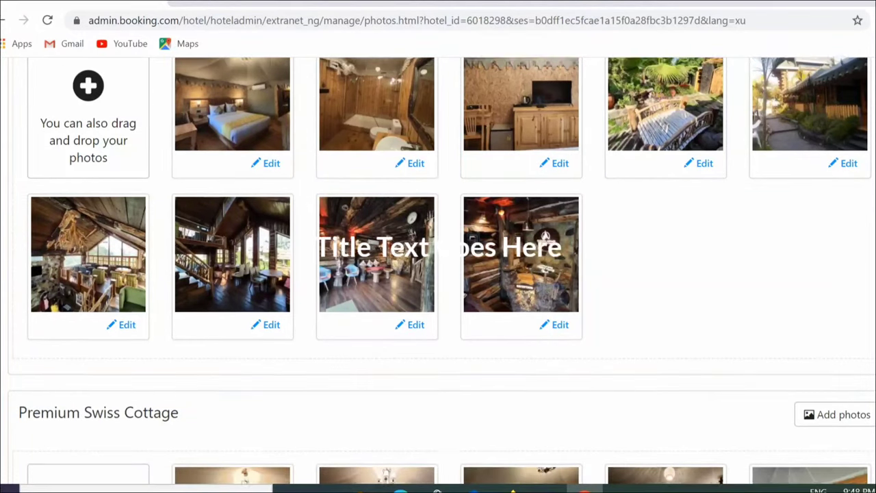
{"action": "scroll", "coordinate": [438, 273], "scroll_direction": "down", "scroll_amount": 4}
{"action": "scroll", "coordinate": [438, 274], "scroll_direction": "down", "scroll_amount": 20}
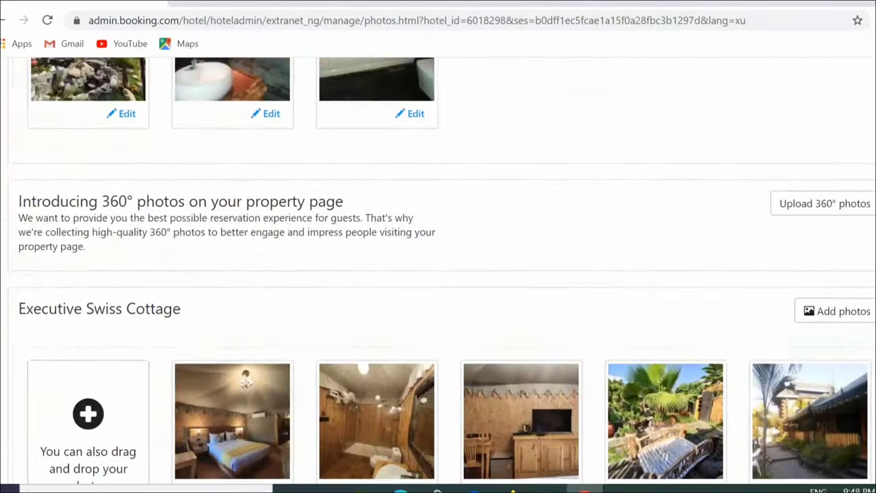
{"action": "scroll", "coordinate": [438, 274], "scroll_direction": "up", "scroll_amount": 5}
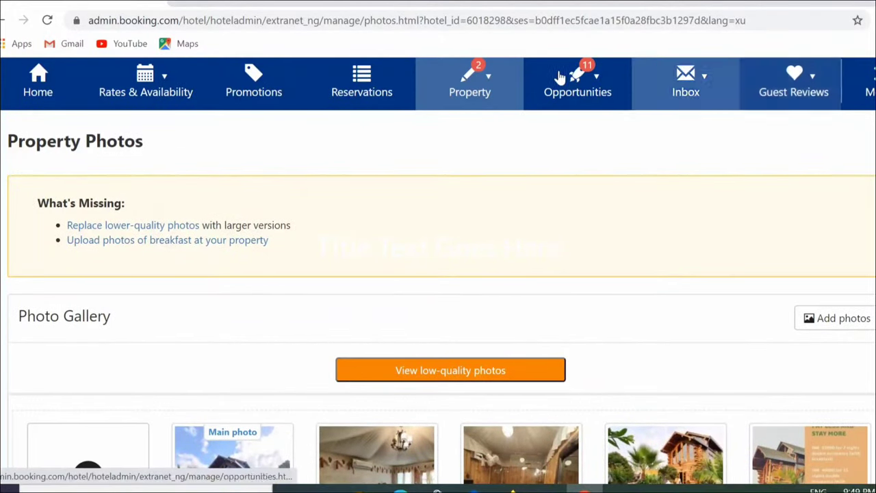
Open the Opportunity Center and review the suggested actions under the COVID-19 support advice.
{"action": "left_click", "coordinate": [469, 89]}
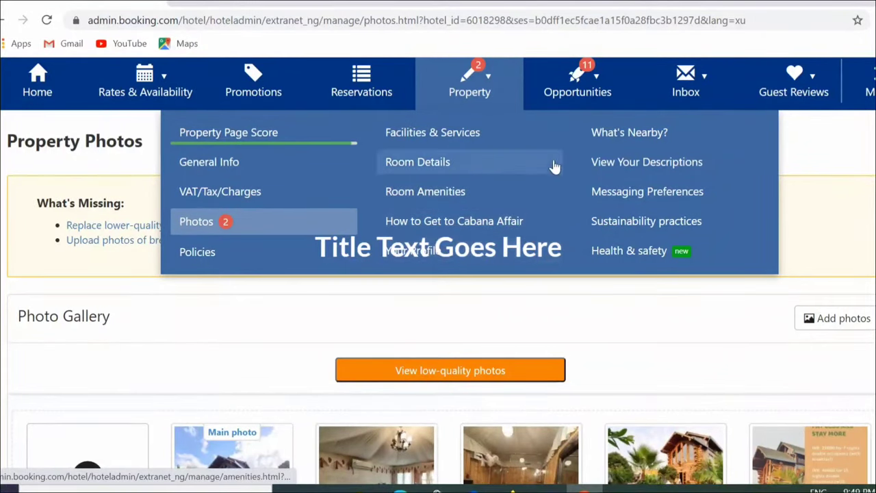
{"action": "left_click", "coordinate": [580, 89]}
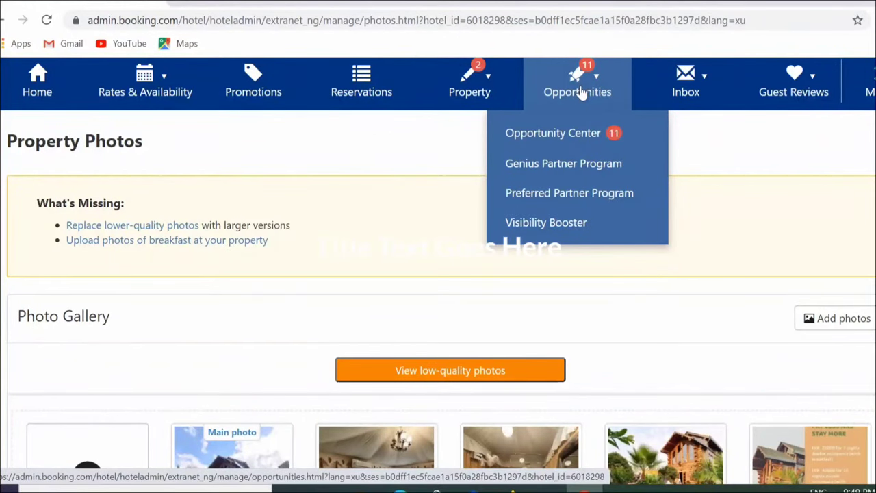
{"action": "left_click", "coordinate": [568, 138]}
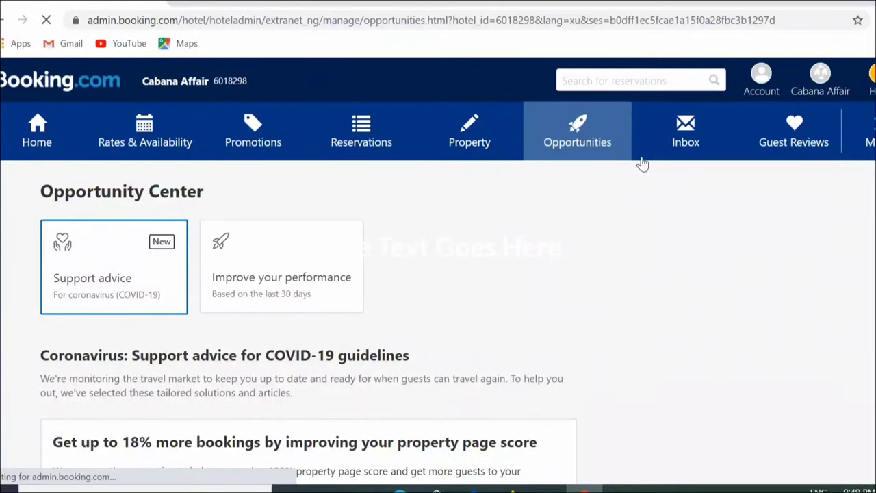
{"action": "scroll", "coordinate": [860, 212], "scroll_direction": "down", "scroll_amount": 4}
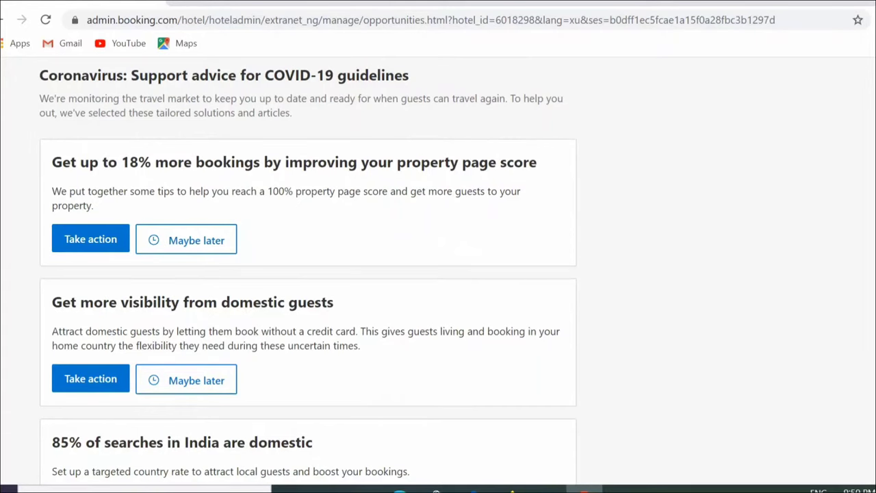
{"action": "scroll", "coordinate": [308, 273], "scroll_direction": "down", "scroll_amount": 3}
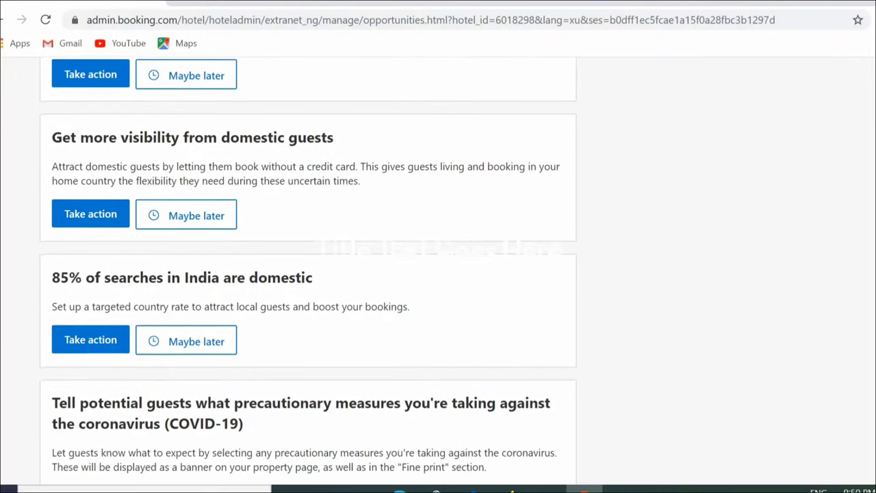
{"action": "scroll", "coordinate": [307, 273], "scroll_direction": "up", "scroll_amount": 1}
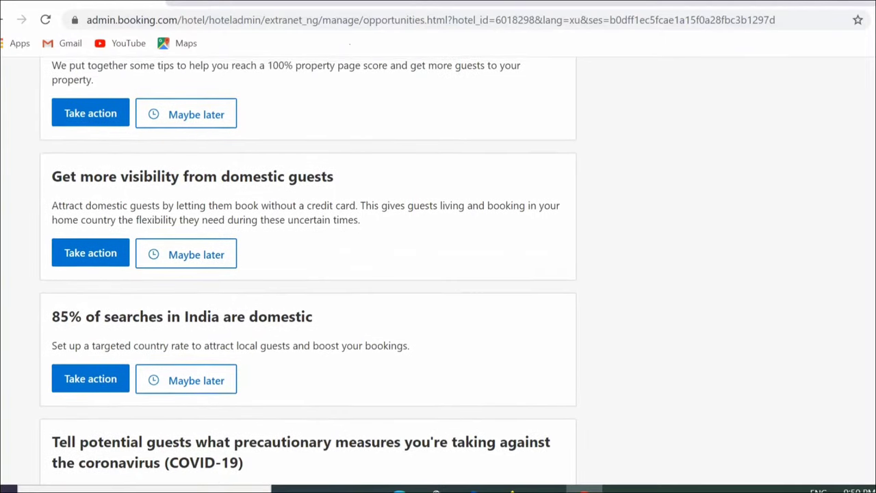
{"action": "scroll", "coordinate": [308, 273], "scroll_direction": "up", "scroll_amount": 1}
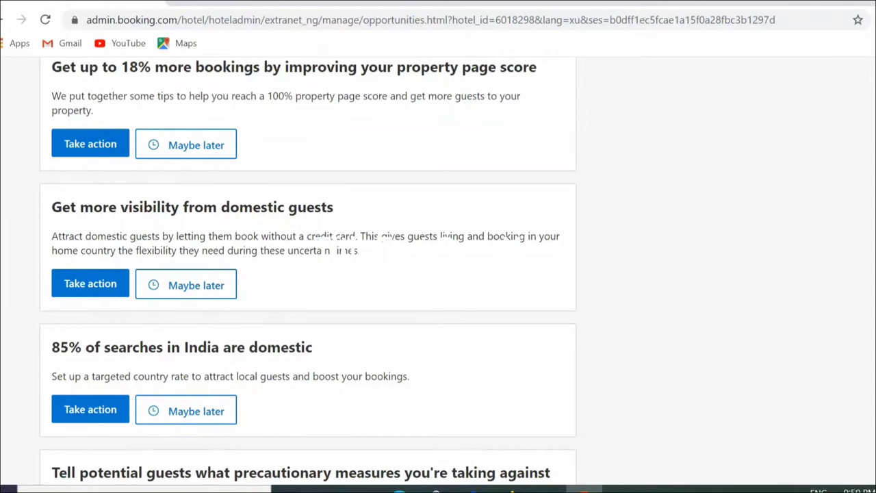
{"action": "scroll", "coordinate": [308, 274], "scroll_direction": "up", "scroll_amount": 6}
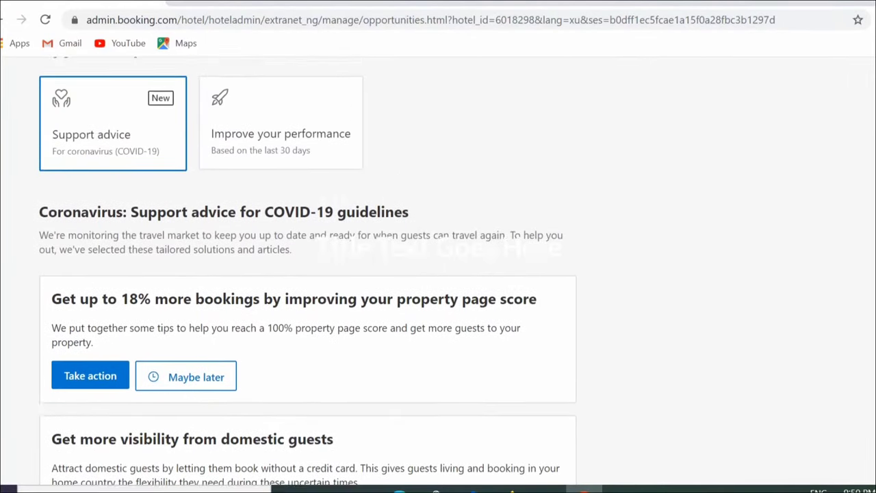
{"action": "scroll", "coordinate": [307, 274], "scroll_direction": "up", "scroll_amount": 4}
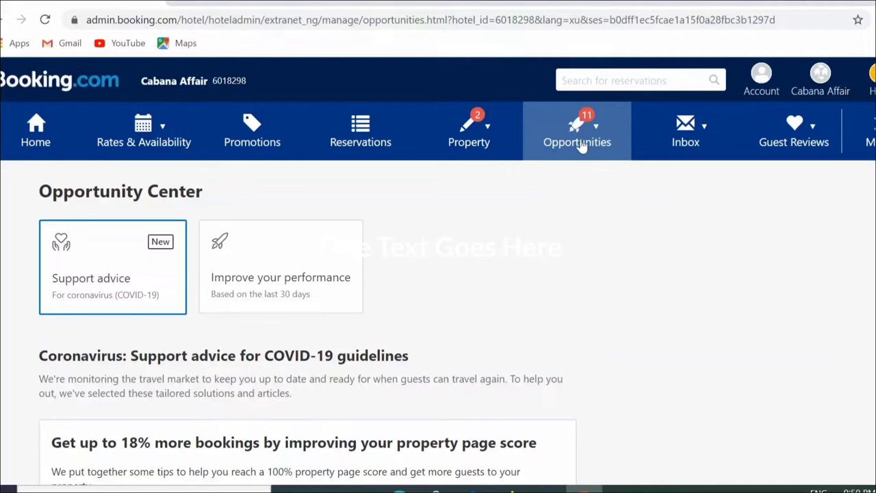
Open the Preferred Partner Program page and check the eligibility criteria with the performance and review scores.
{"action": "mouse_move", "coordinate": [578, 136]}
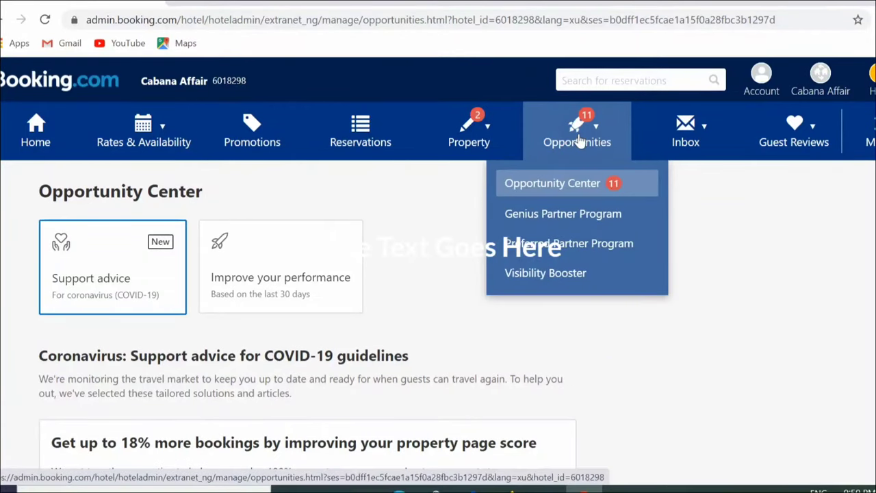
{"action": "left_click", "coordinate": [572, 244]}
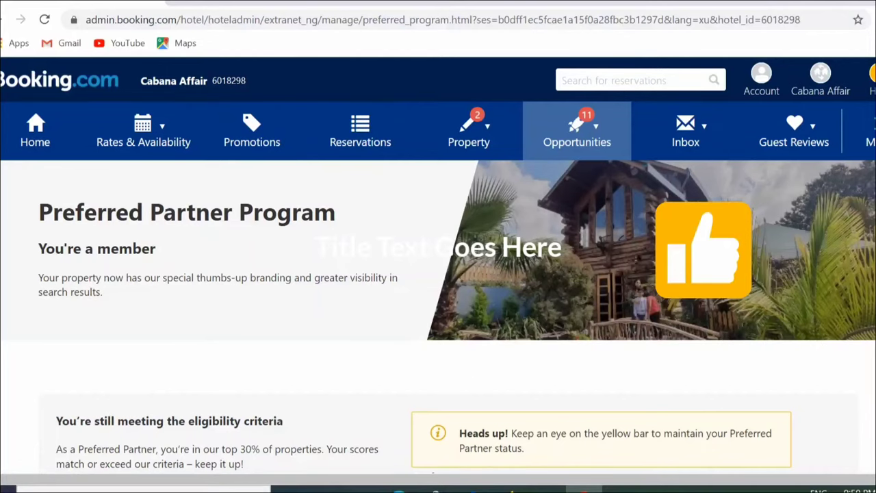
{"action": "scroll", "coordinate": [438, 264], "scroll_direction": "down", "scroll_amount": 3}
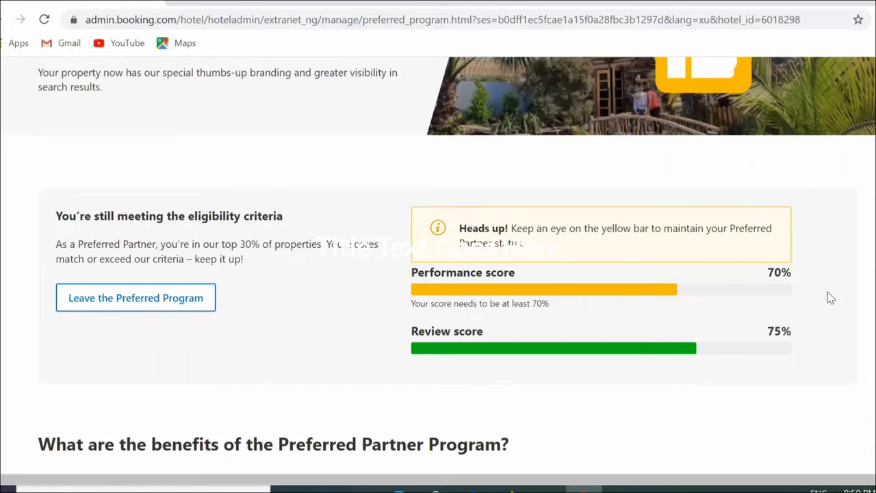
Open the Visibility Booster page and look through its sections for check-in dates, guest origin and new commission rate.
{"action": "scroll", "coordinate": [438, 253], "scroll_direction": "down", "scroll_amount": 1}
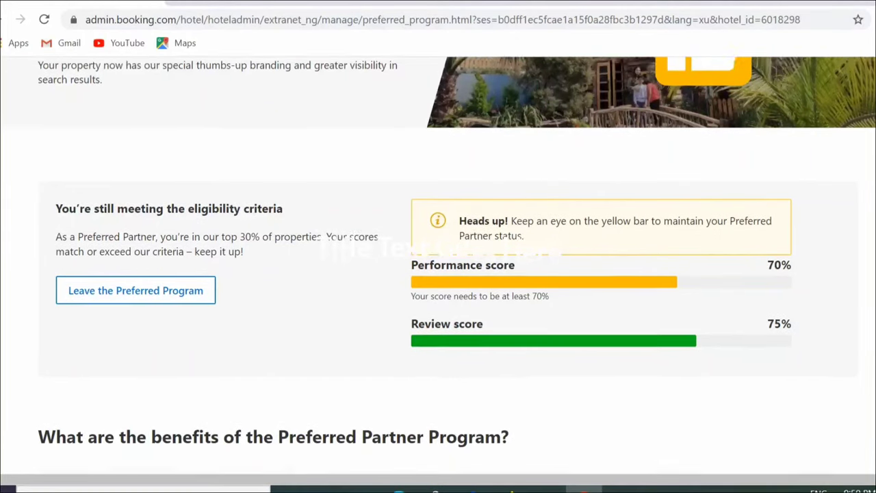
{"action": "scroll", "coordinate": [438, 267], "scroll_direction": "up", "scroll_amount": 3}
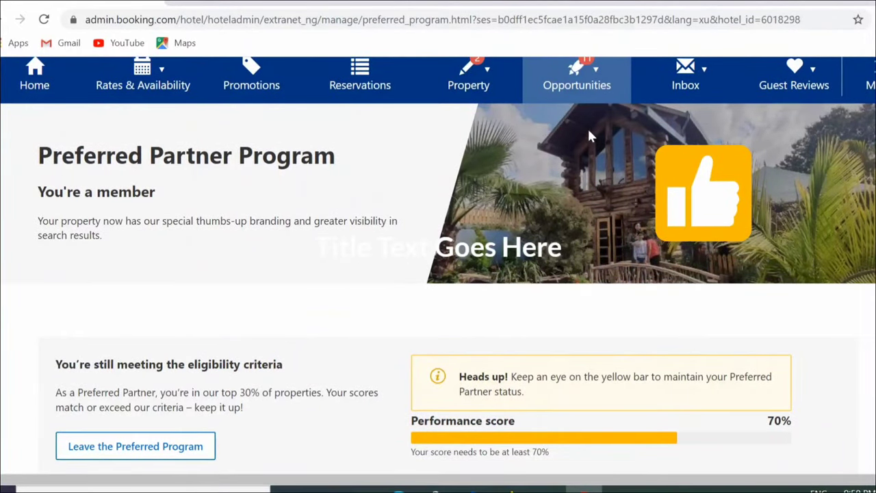
{"action": "left_click", "coordinate": [561, 94]}
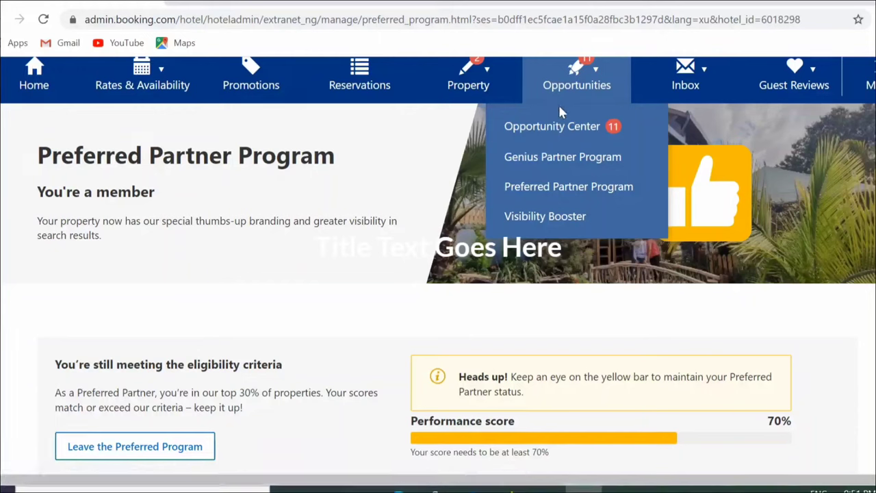
{"action": "left_click", "coordinate": [539, 217]}
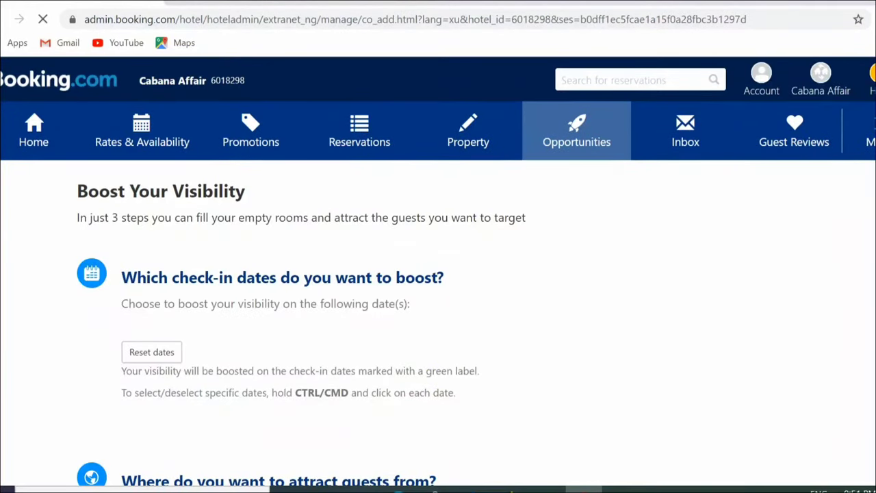
{"action": "scroll", "coordinate": [335, 257], "scroll_direction": "down", "scroll_amount": 3}
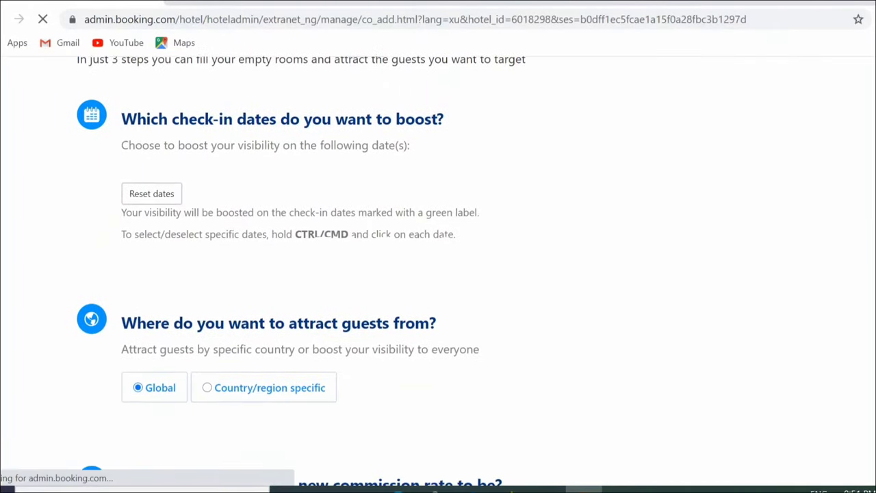
{"action": "scroll", "coordinate": [335, 257], "scroll_direction": "down", "scroll_amount": 5}
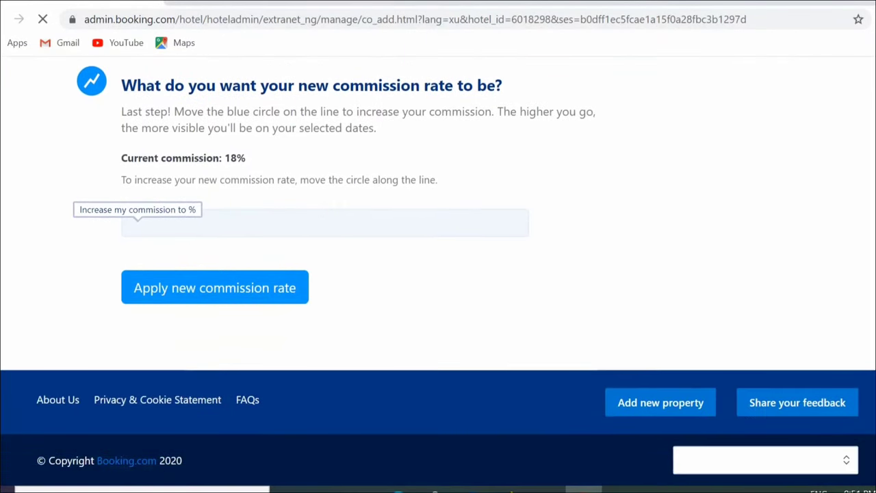
{"action": "scroll", "coordinate": [59, 260], "scroll_direction": "up", "scroll_amount": 3}
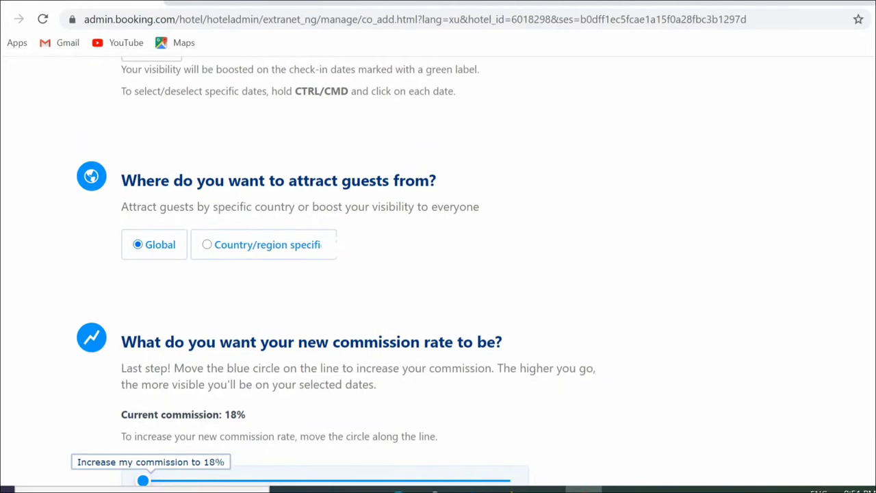
Examine the commission rate slider and the calendar of check-in dates available for boosting, leaving the commission at 18%.
{"action": "scroll", "coordinate": [128, 361], "scroll_direction": "down", "scroll_amount": 2}
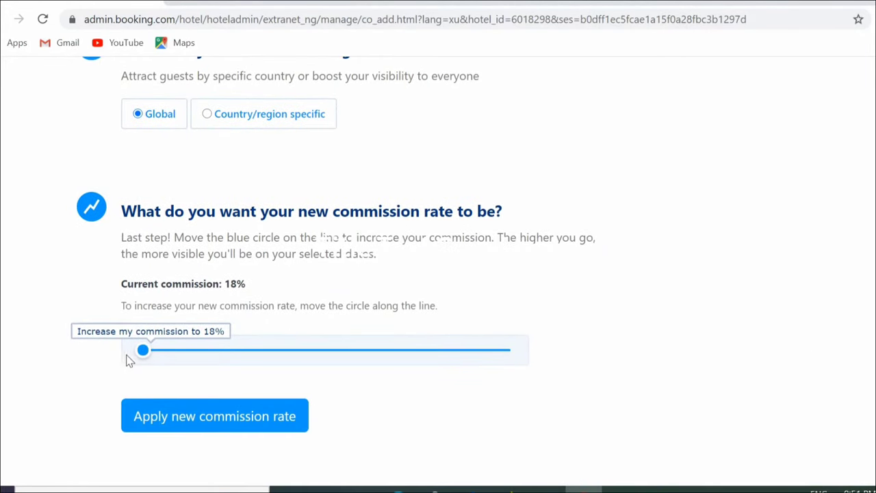
{"action": "mouse_move", "coordinate": [143, 351]}
{"action": "left_mouse_down"}
{"action": "mouse_move", "coordinate": [201, 351]}
{"action": "mouse_move", "coordinate": [141, 351]}
{"action": "left_mouse_up"}
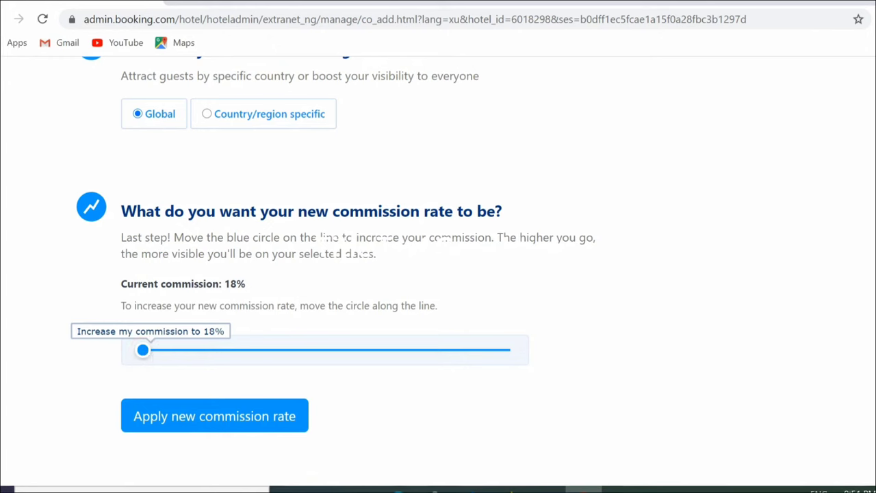
{"action": "scroll", "coordinate": [437, 274], "scroll_direction": "up", "scroll_amount": 3}
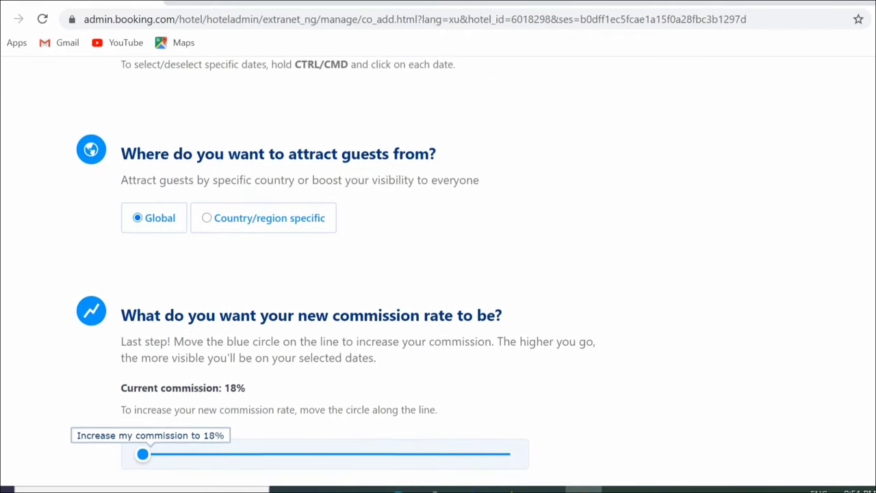
{"action": "scroll", "coordinate": [438, 274], "scroll_direction": "up", "scroll_amount": 5}
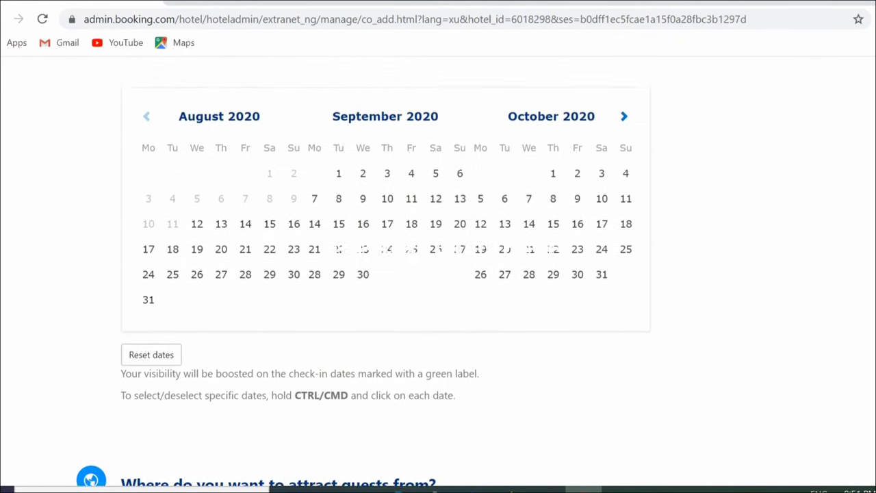
{"action": "scroll", "coordinate": [438, 274], "scroll_direction": "up", "scroll_amount": 3}
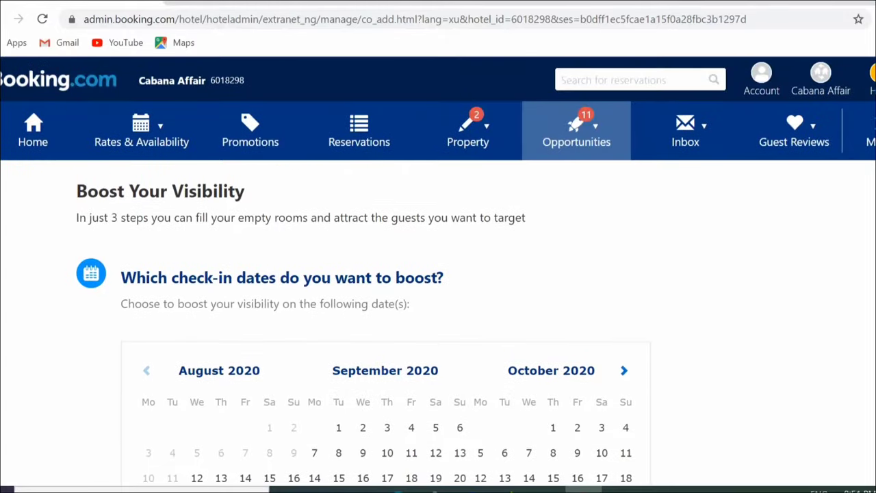
View the pages offered under the Inbox, Finance and Analytics sections.
{"action": "left_click", "coordinate": [690, 139]}
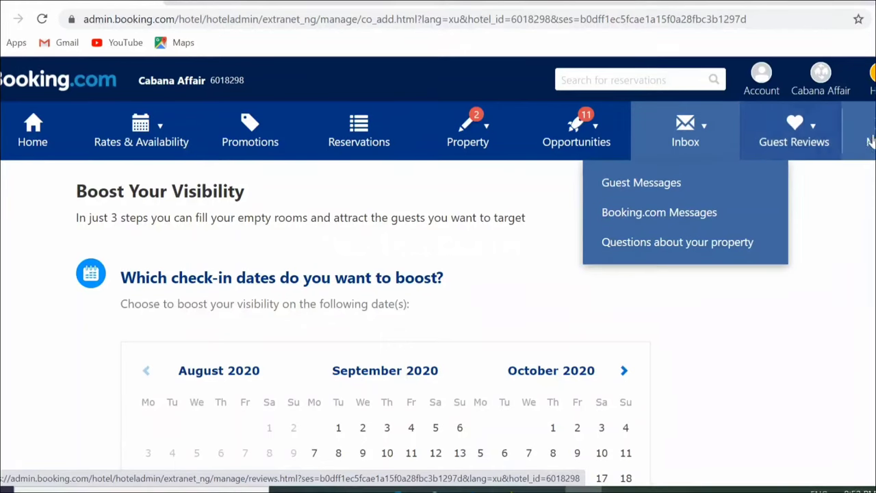
{"action": "scroll", "coordinate": [438, 130], "scroll_direction": "right", "scroll_amount": 3}
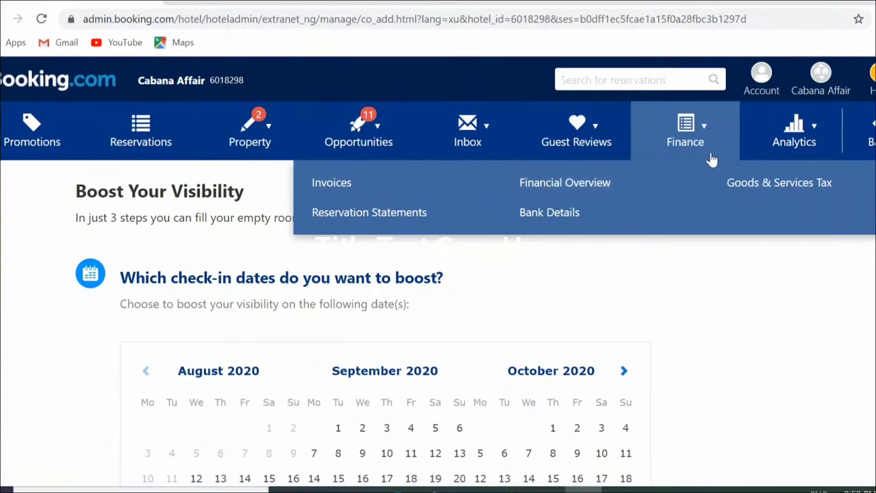
{"action": "left_click", "coordinate": [796, 140]}
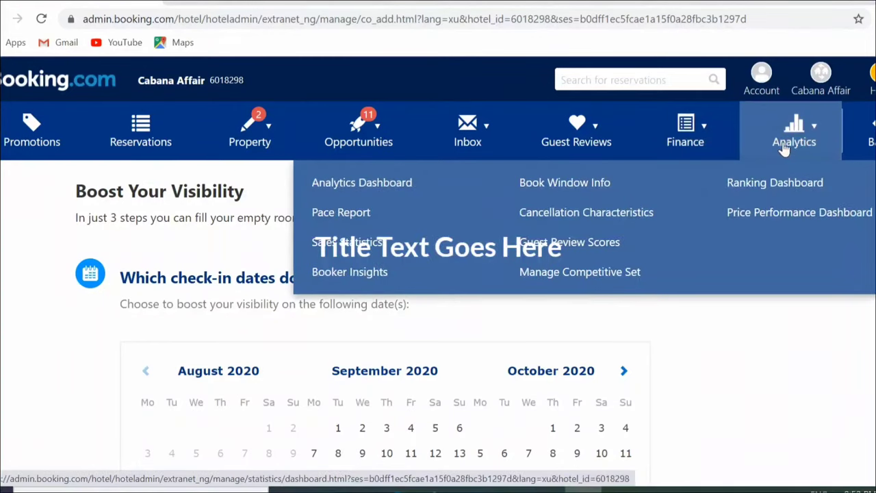
Open the Analytics Dashboard and review the Performance Overview for past and upcoming bookings.
{"action": "left_click", "coordinate": [379, 188]}
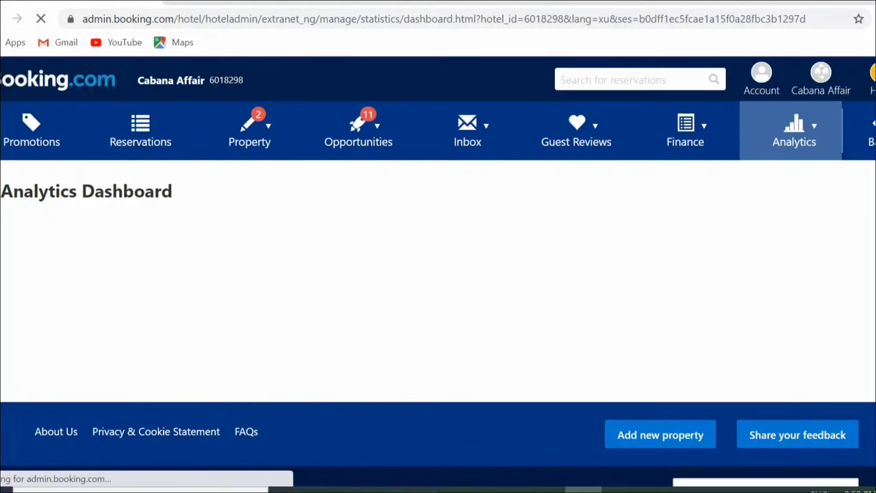
{"action": "scroll", "coordinate": [438, 274], "scroll_direction": "down", "scroll_amount": 5}
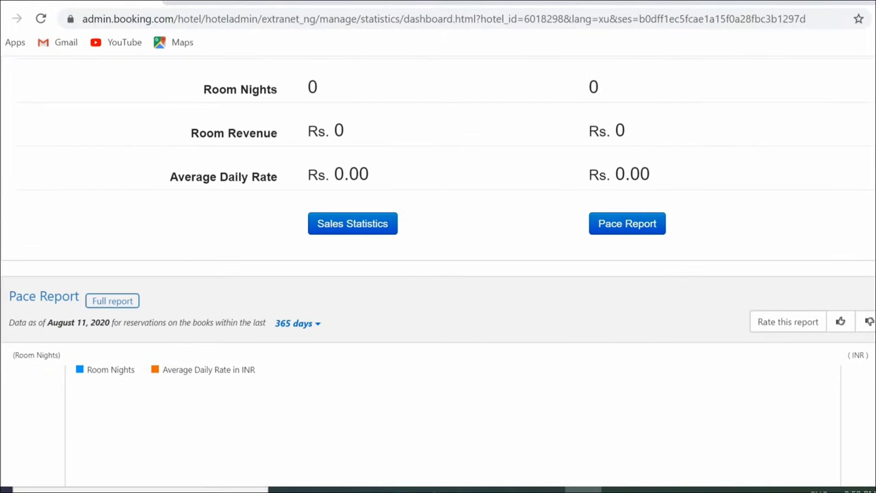
{"action": "scroll", "coordinate": [438, 273], "scroll_direction": "up", "scroll_amount": 3}
{"action": "scroll", "coordinate": [438, 274], "scroll_direction": "down", "scroll_amount": 1}
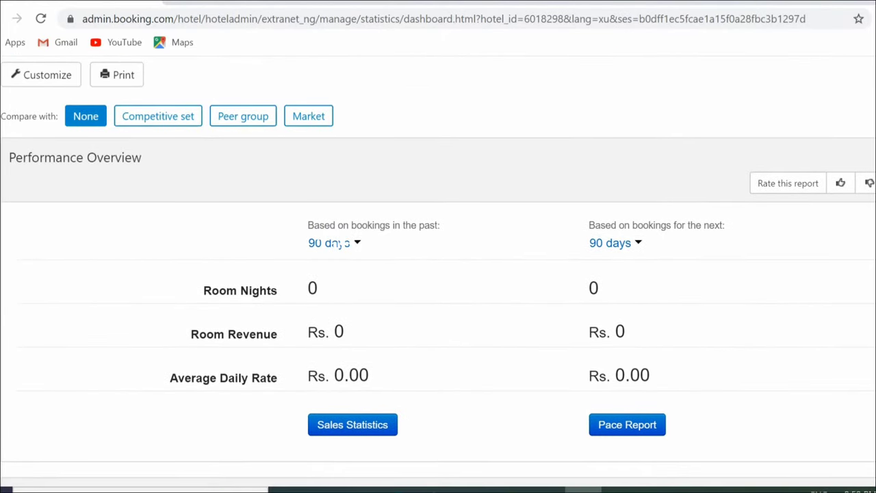
{"action": "scroll", "coordinate": [438, 274], "scroll_direction": "down", "scroll_amount": 2}
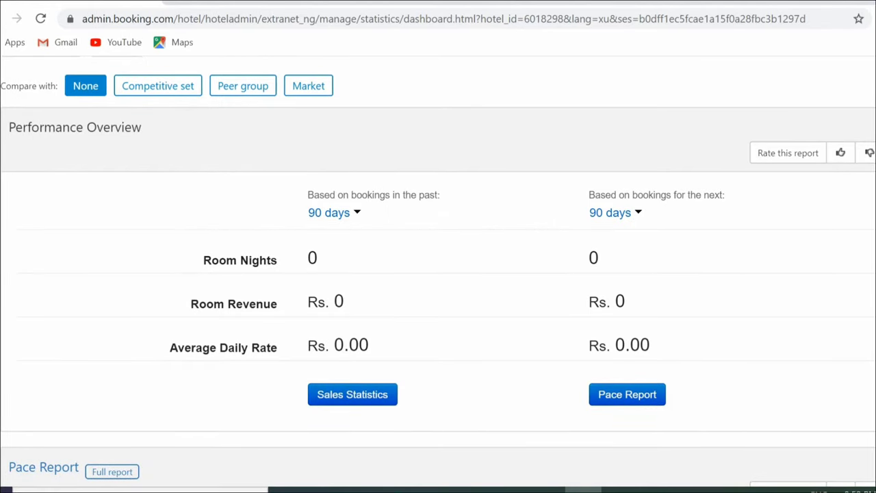
Compare the analytics with the Competitive set and review the pace, sales statistics, booker insights and book window reports.
{"action": "left_click", "coordinate": [162, 89]}
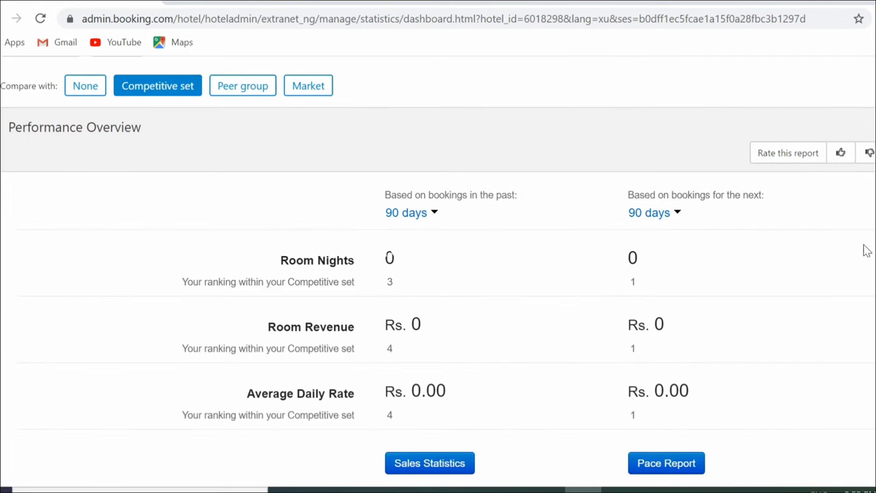
{"action": "scroll", "coordinate": [438, 274], "scroll_direction": "down", "scroll_amount": 8}
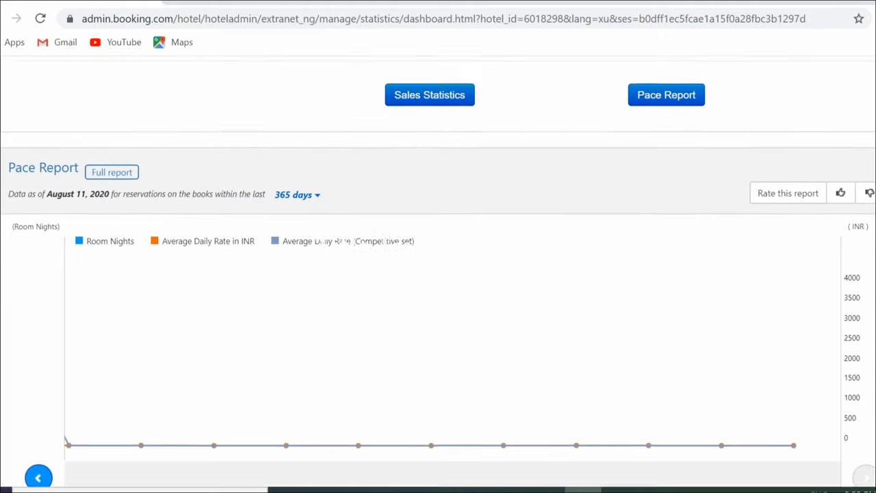
{"action": "scroll", "coordinate": [438, 274], "scroll_direction": "down", "scroll_amount": 4}
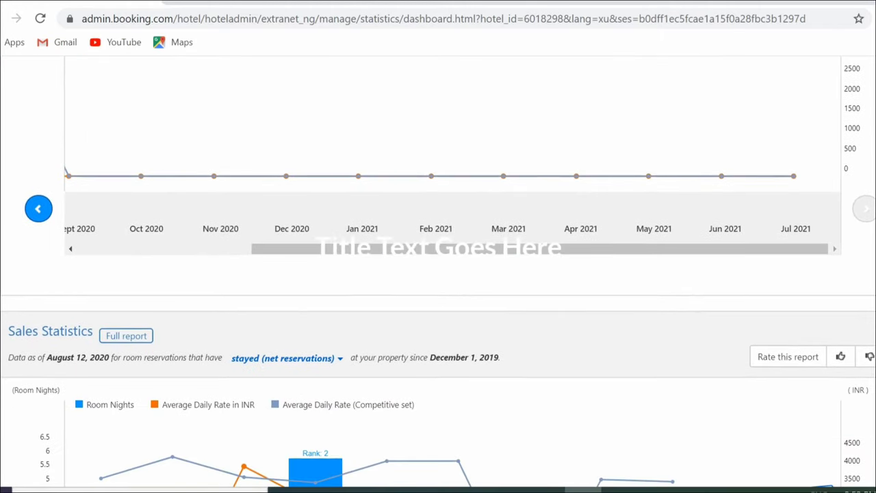
{"action": "scroll", "coordinate": [437, 274], "scroll_direction": "down", "scroll_amount": 1}
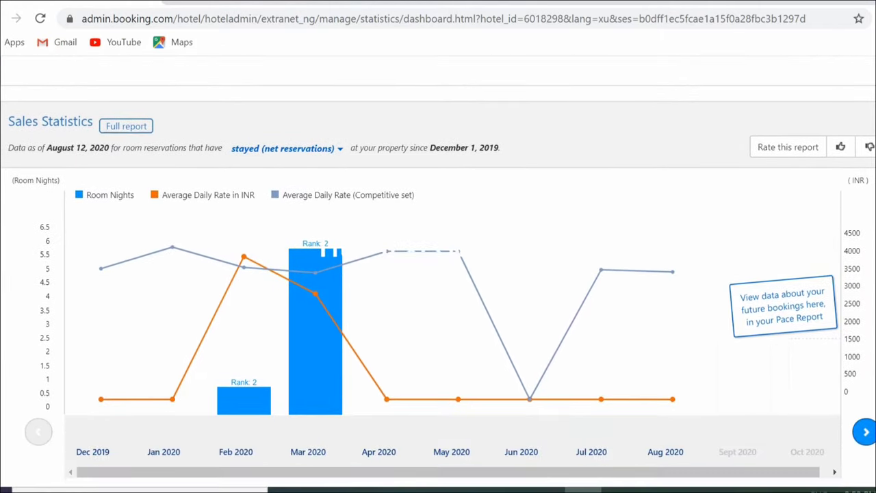
{"action": "scroll", "coordinate": [437, 274], "scroll_direction": "down", "scroll_amount": 5}
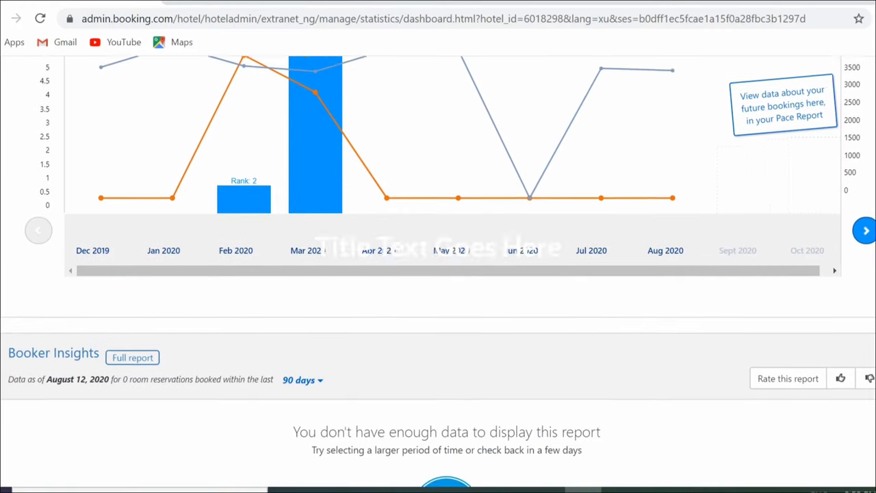
{"action": "scroll", "coordinate": [438, 273], "scroll_direction": "down", "scroll_amount": 3}
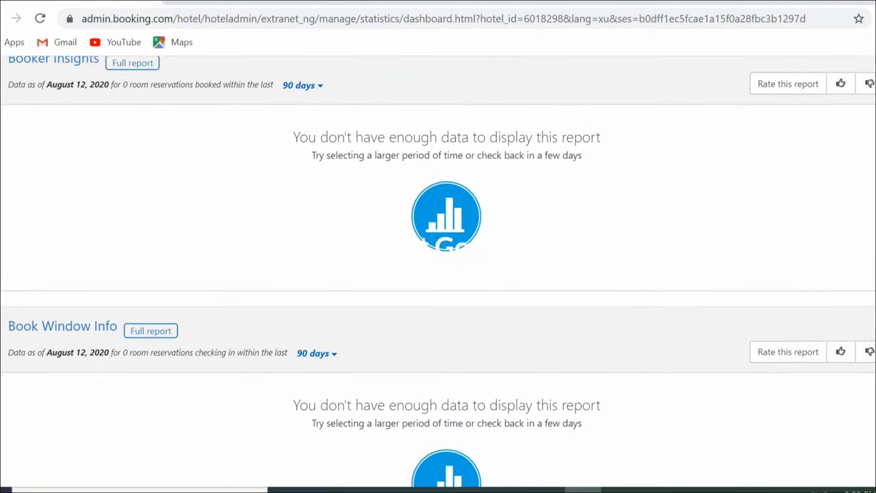
{"action": "scroll", "coordinate": [438, 274], "scroll_direction": "down", "scroll_amount": 3}
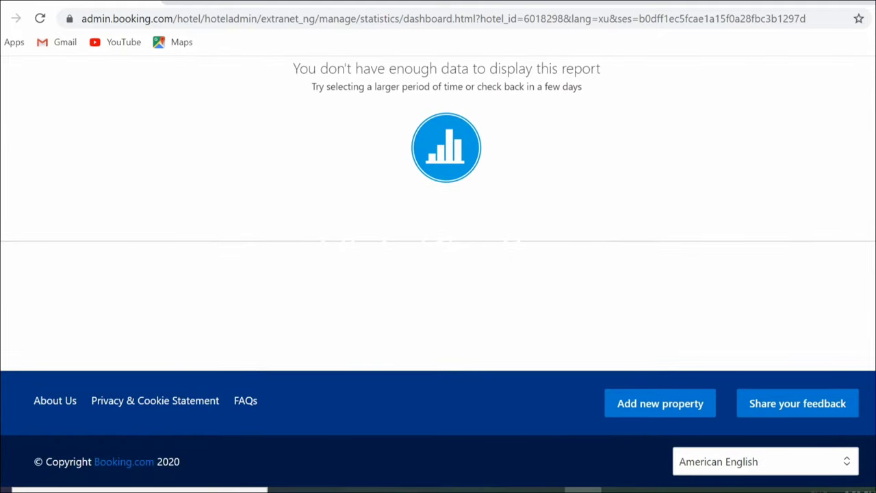
{"action": "scroll", "coordinate": [438, 274], "scroll_direction": "up", "scroll_amount": 20}
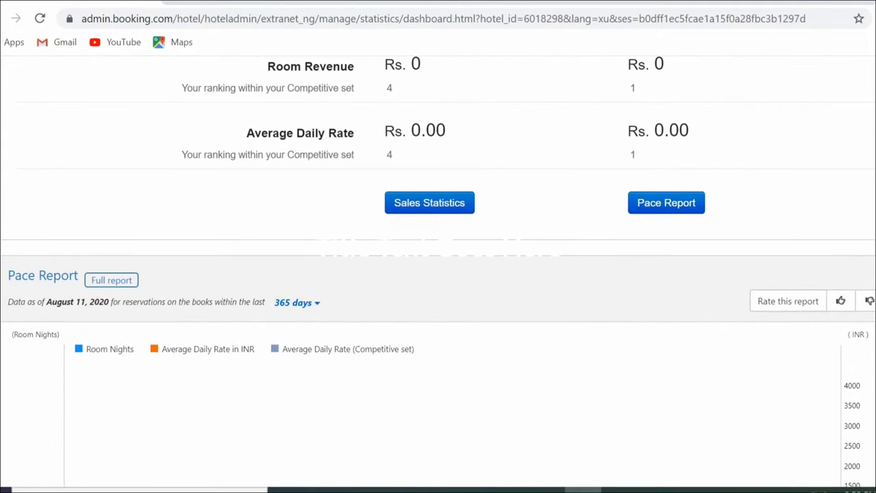
{"action": "scroll", "coordinate": [438, 273], "scroll_direction": "up", "scroll_amount": 6}
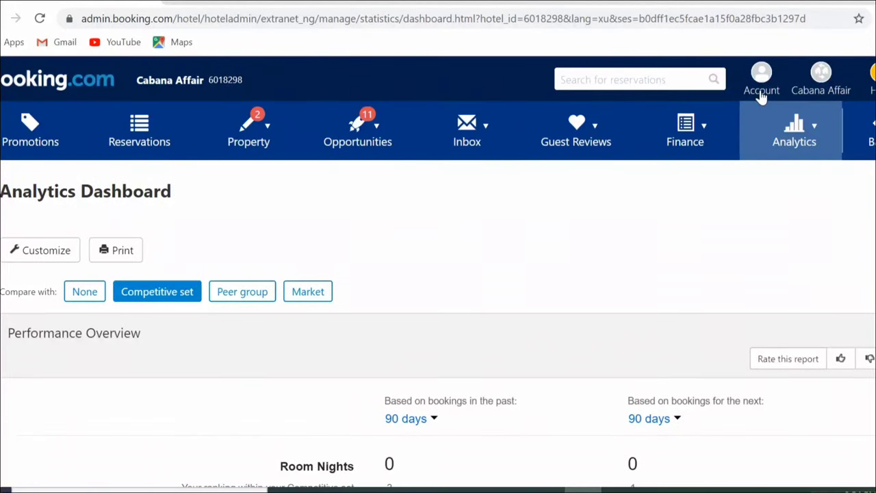
Open the account's Contacts page, review the contacts for each role, and return to the extranet home page.
{"action": "left_click", "coordinate": [761, 86]}
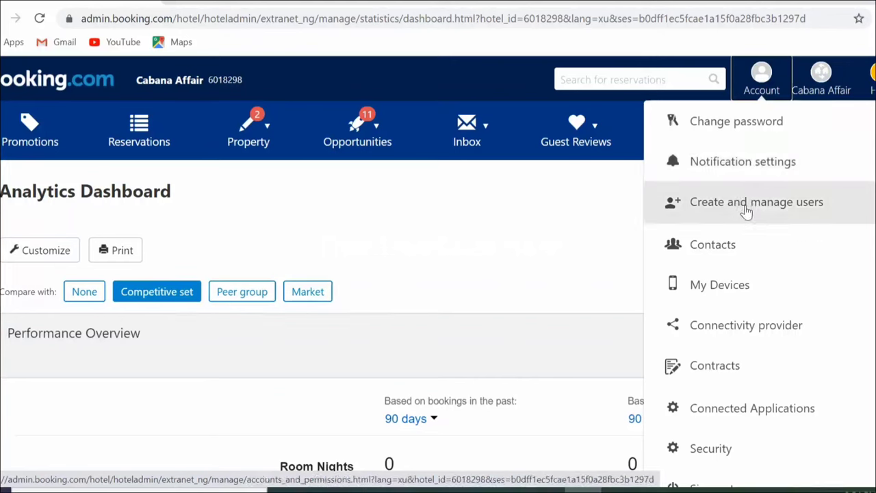
{"action": "left_click", "coordinate": [721, 249]}
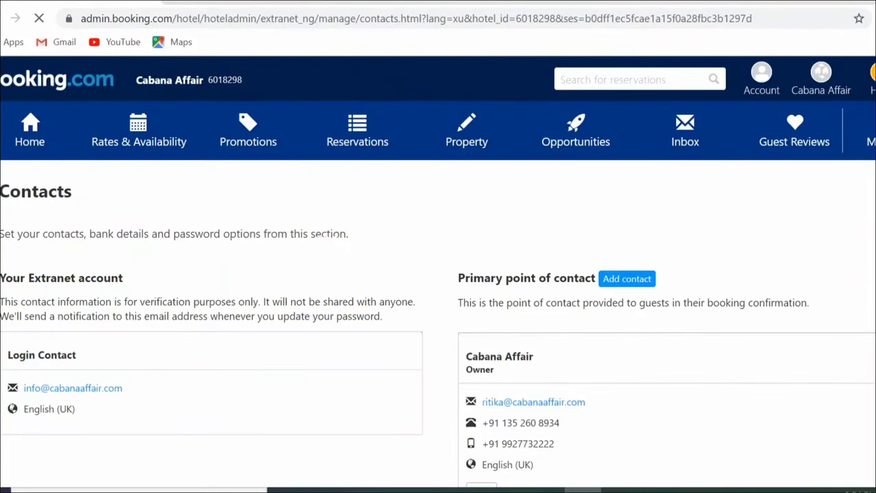
{"action": "scroll", "coordinate": [438, 263], "scroll_direction": "down", "scroll_amount": 6}
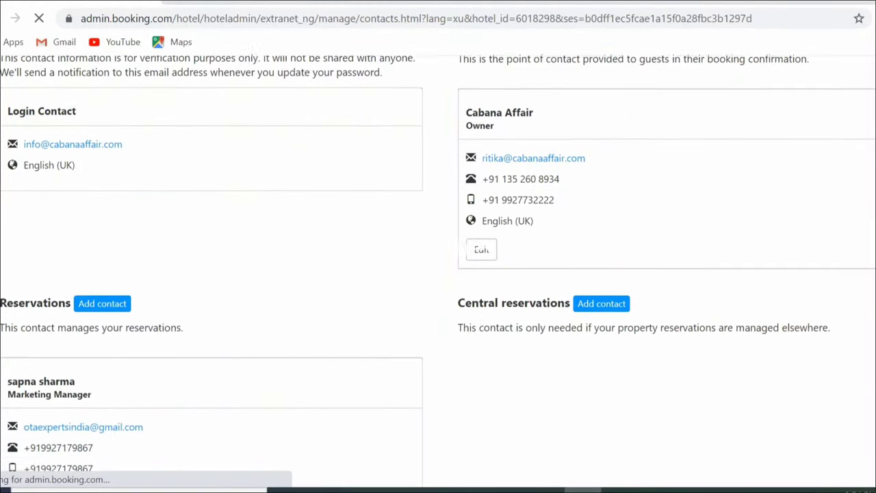
{"action": "scroll", "coordinate": [438, 263], "scroll_direction": "down", "scroll_amount": 2}
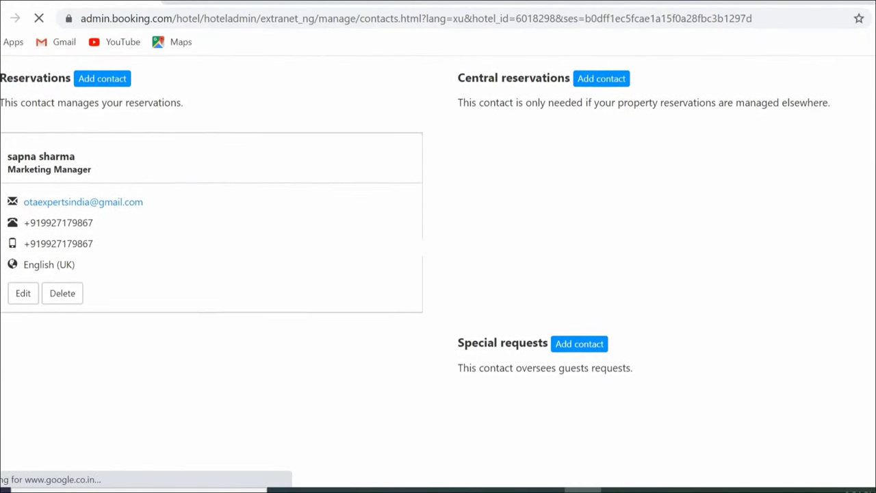
{"action": "scroll", "coordinate": [437, 263], "scroll_direction": "down", "scroll_amount": 3}
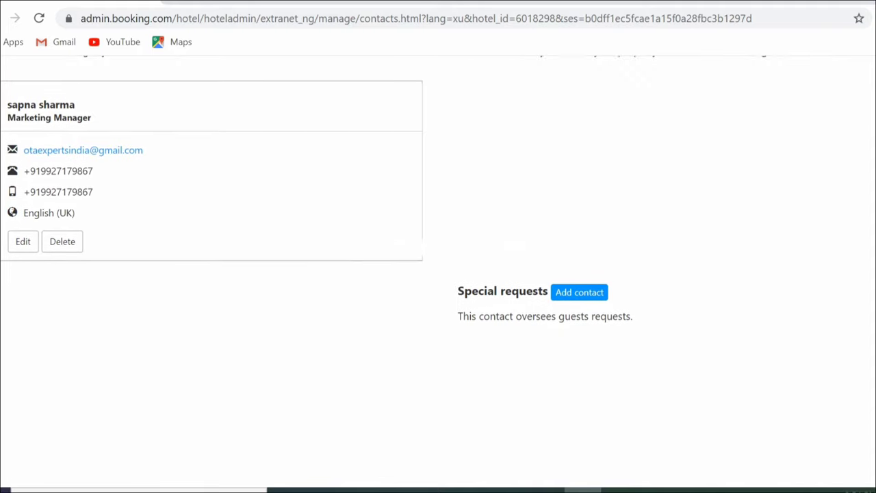
{"action": "scroll", "coordinate": [438, 274], "scroll_direction": "down", "scroll_amount": 10}
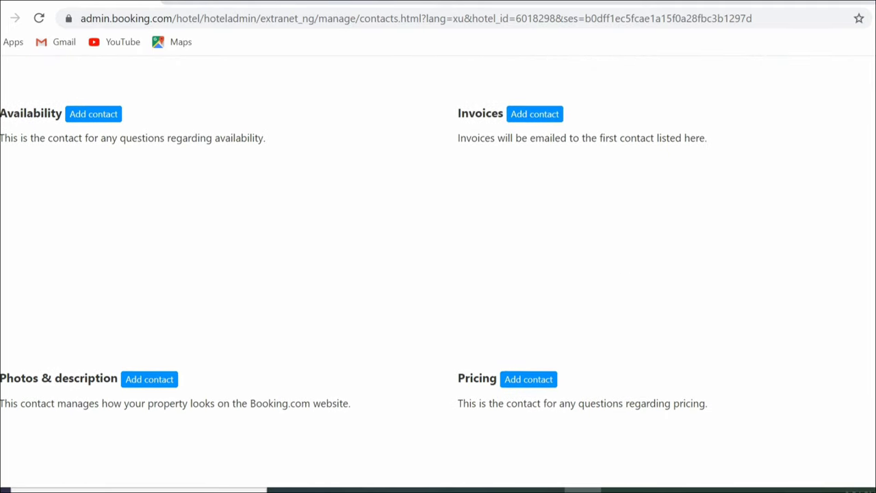
{"action": "scroll", "coordinate": [438, 274], "scroll_direction": "down", "scroll_amount": 3}
{"action": "scroll", "coordinate": [438, 274], "scroll_direction": "up", "scroll_amount": 12}
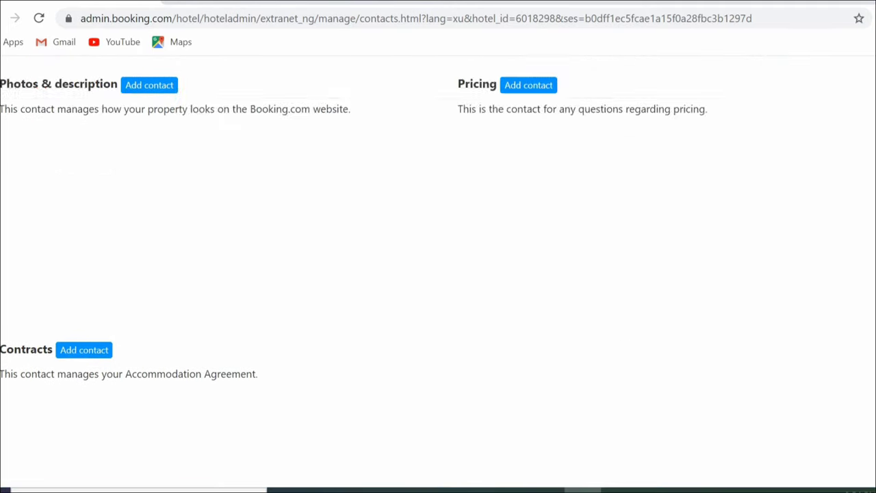
{"action": "scroll", "coordinate": [437, 274], "scroll_direction": "up", "scroll_amount": 3}
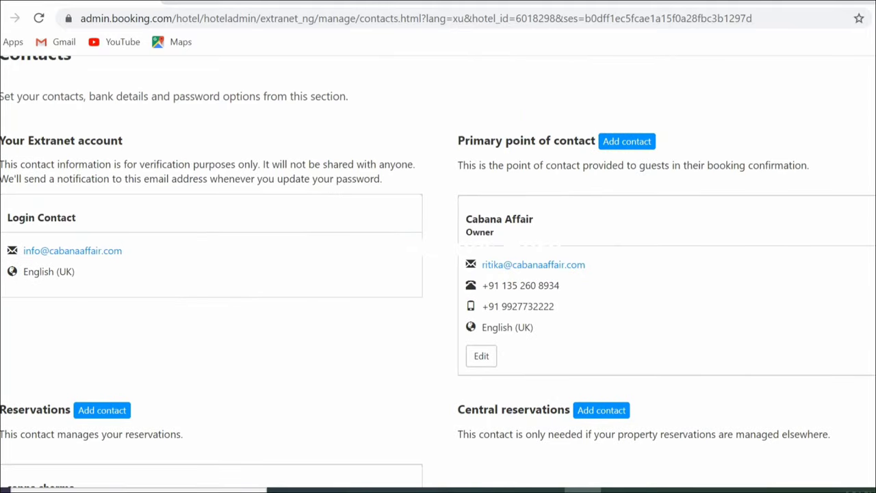
{"action": "scroll", "coordinate": [438, 274], "scroll_direction": "up", "scroll_amount": 2}
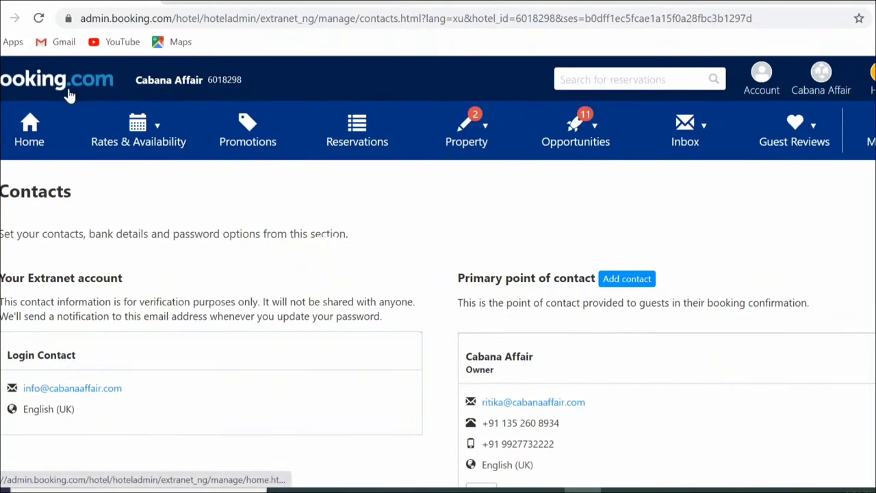
{"action": "left_click", "coordinate": [29, 139]}
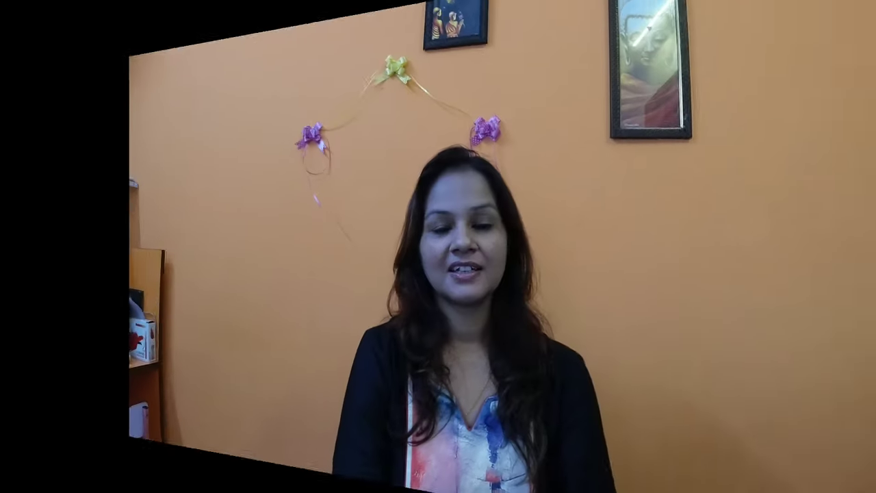